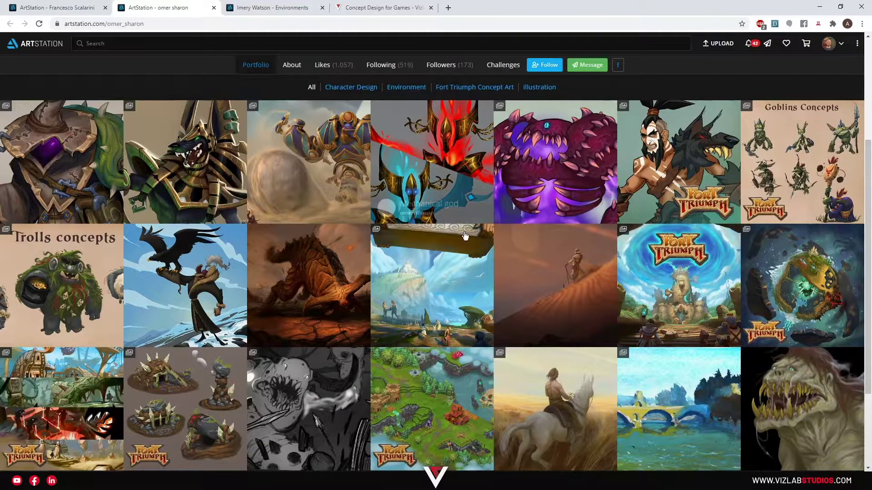
scroll(484, 266, "up", 3)
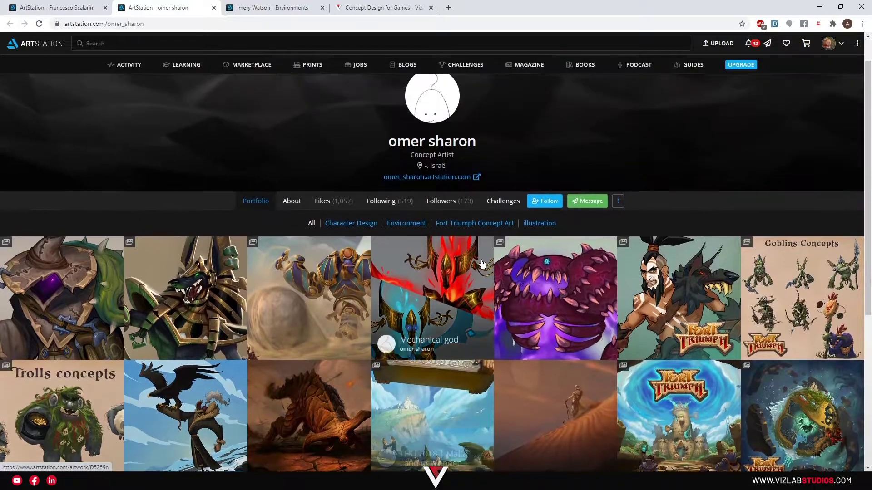
scroll(484, 266, "up", 3)
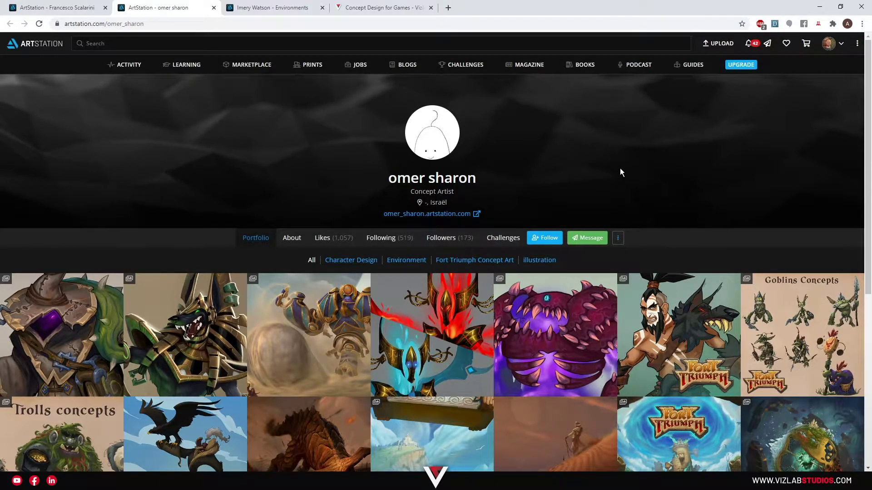
scroll(572, 155, "down", 1)
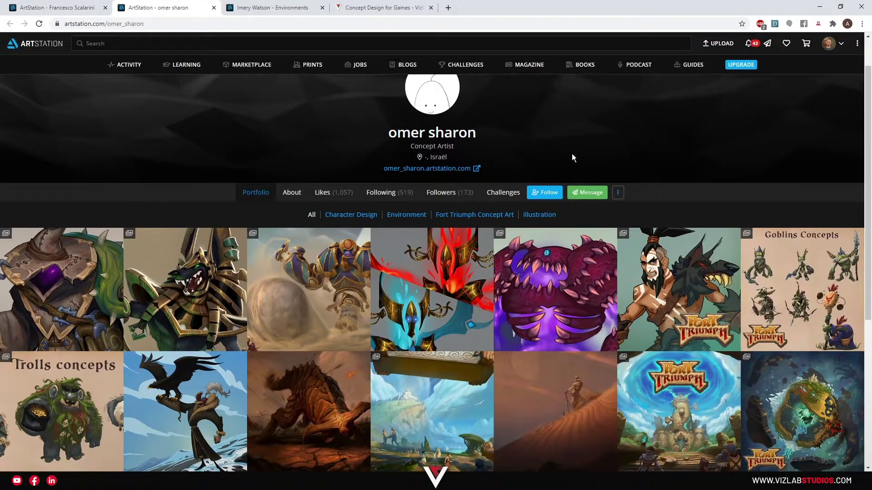
scroll(571, 153, "down", 2)
scroll(576, 153, "down", 2)
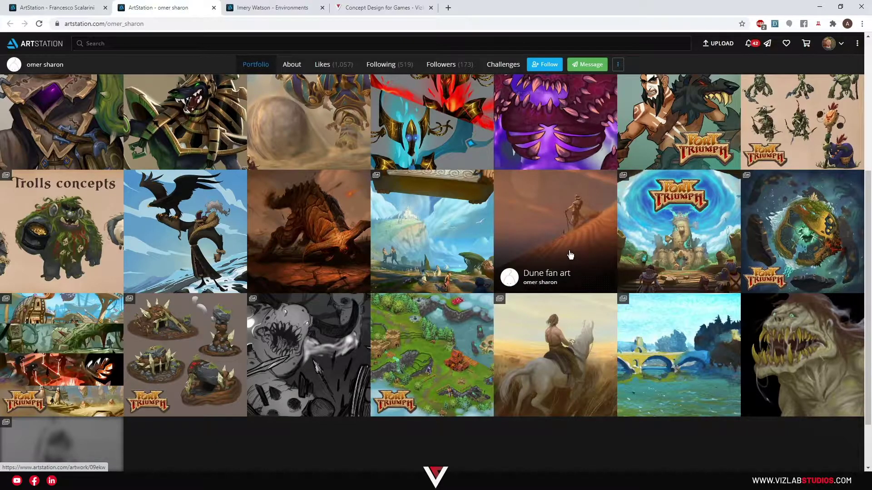
scroll(593, 340, "up", 2)
scroll(594, 340, "up", 1)
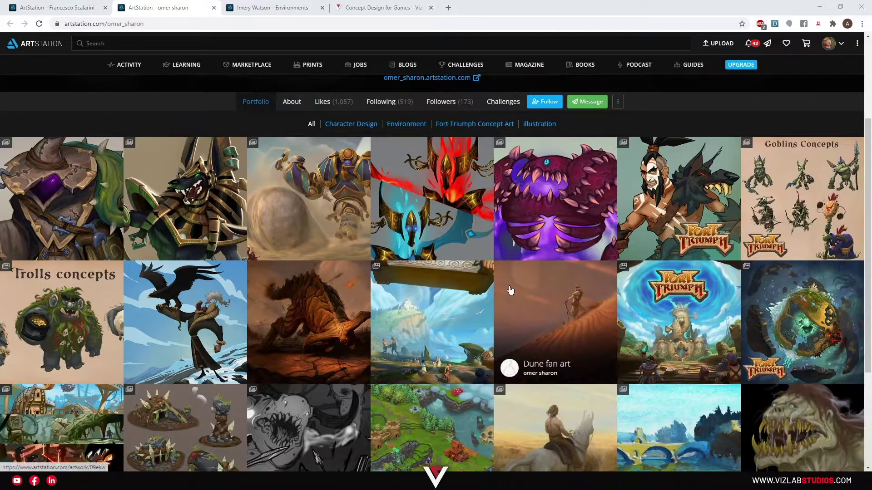
scroll(511, 291, "down", 2)
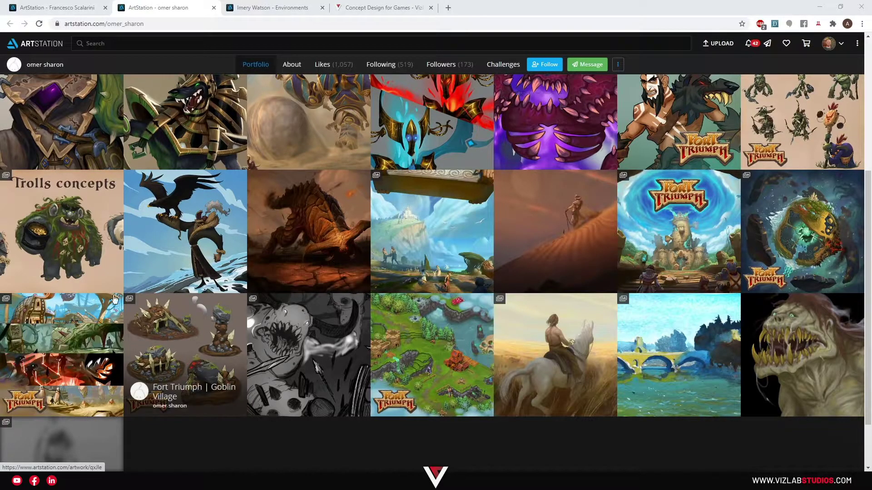
scroll(66, 239, "up", 1)
scroll(66, 238, "up", 2)
scroll(66, 239, "down", 2)
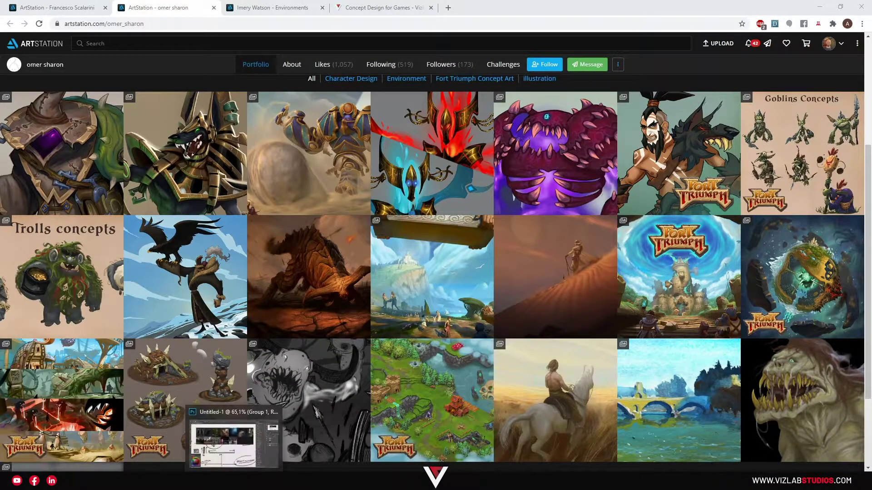
Zoom out on the whiteboard, then snip the full ArtStation portfolio gallery grid.
left_click(231, 443)
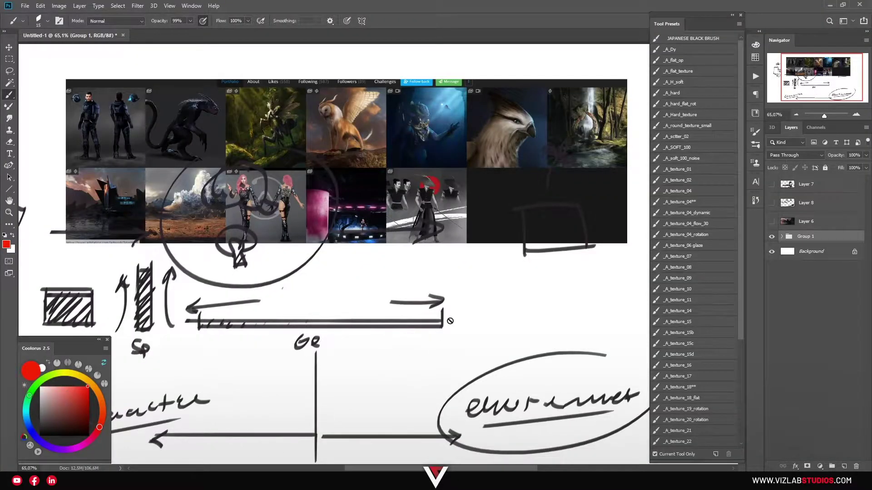
key("z")
mouse_move(491, 235)
left_mouse_down()
mouse_move(330, 262)
mouse_move(342, 264)
left_mouse_up()
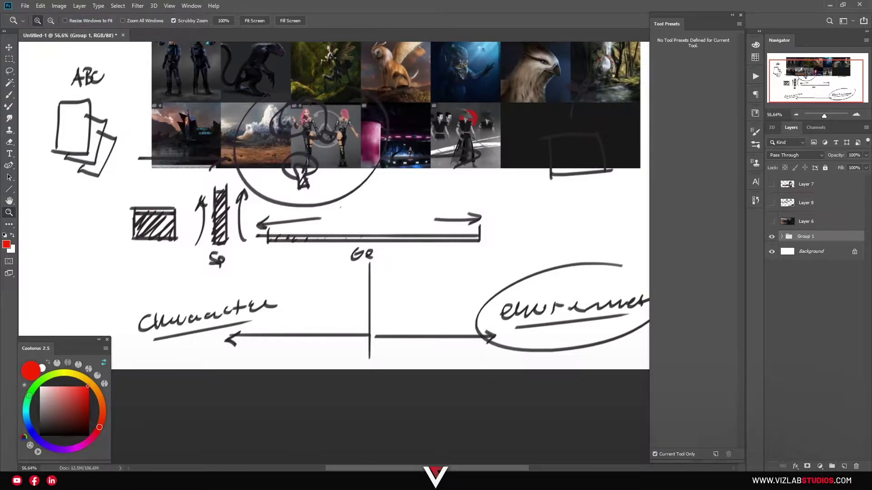
left_click(286, 439)
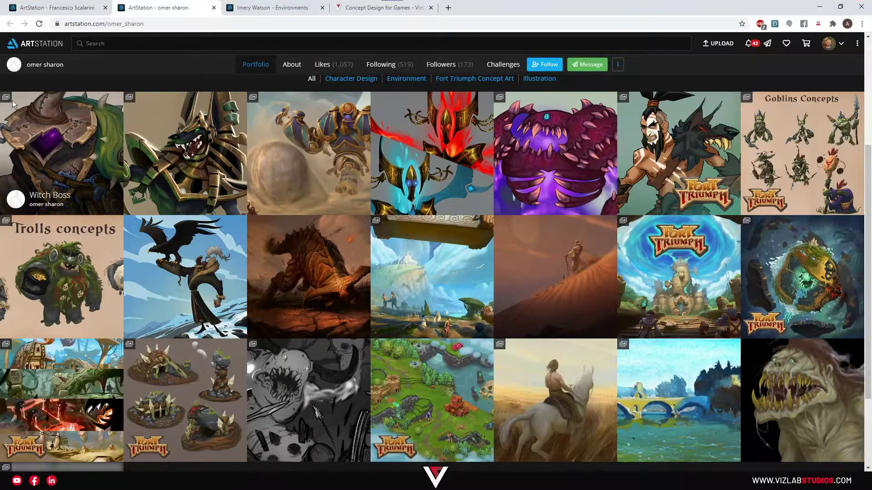
key("super+shift+s")
left_click_drag(2, 92, 806, 464)
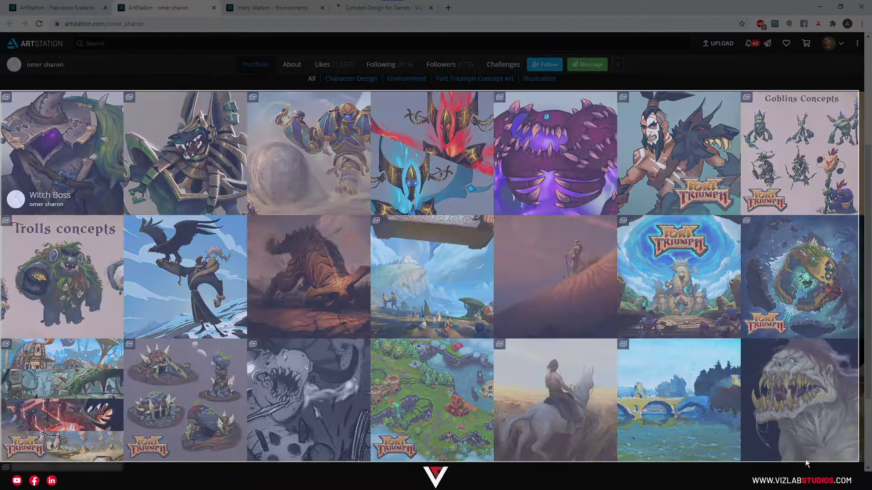
Paste the gallery grid into Photoshop and scale it over the older artworks above the diagram.
key("alt+Tab")
key("ctrl+v")
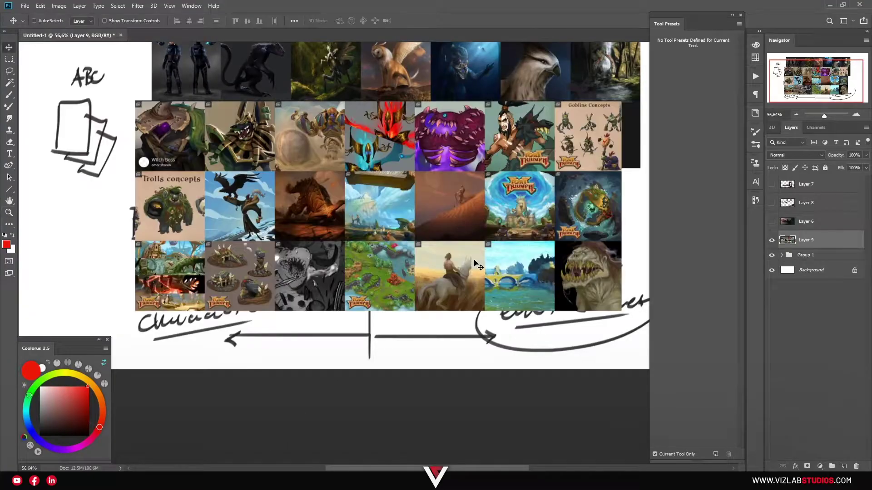
left_click_drag(477, 264, 470, 207)
key("ctrl+minus")
key("ctrl+t")
left_click_drag(600, 287, 566, 259)
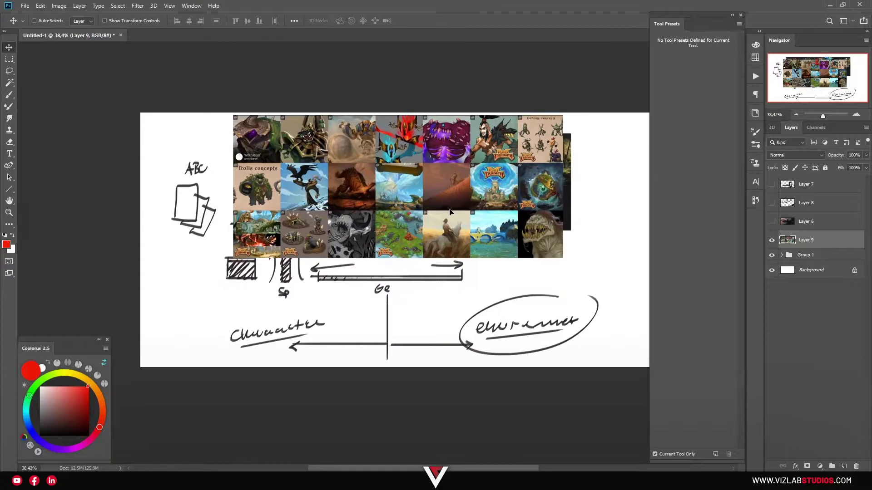
scroll(450, 212, "up", 2)
left_click_drag(451, 212, 432, 226)
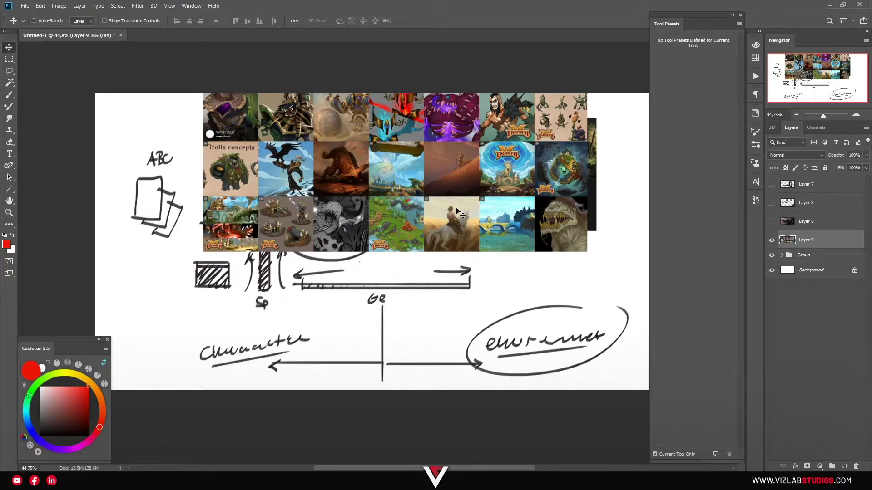
scroll(457, 212, "up", 2)
scroll(436, 239, "up", 2)
On a new layer, handwrite a red 'Castle dun' note and box it.
key("b")
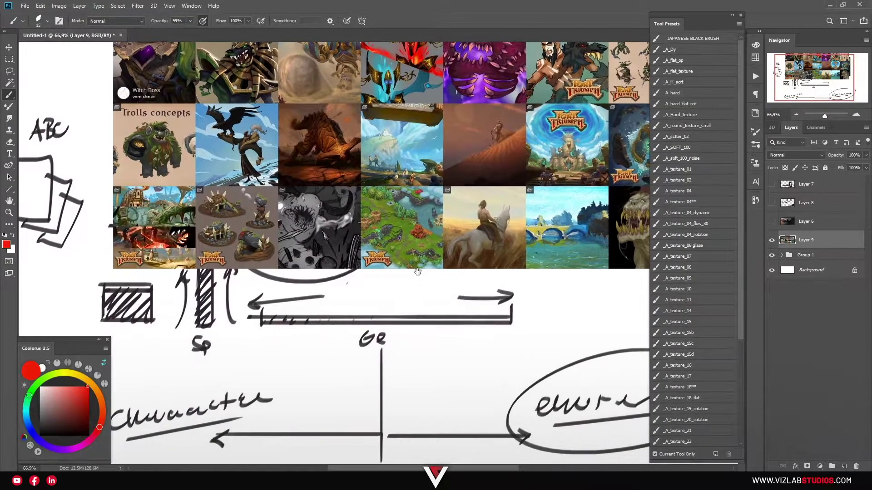
left_click_drag(417, 272, 397, 236)
key("ctrl+shift+n")
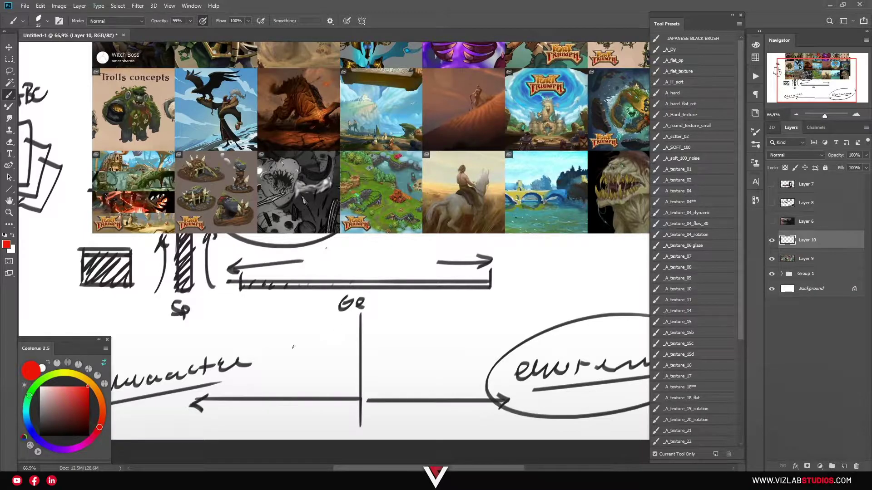
mouse_move(341, 331)
left_mouse_down()
mouse_move(327, 358)
mouse_move(374, 354)
mouse_move(395, 341)
mouse_move(408, 368)
left_mouse_up()
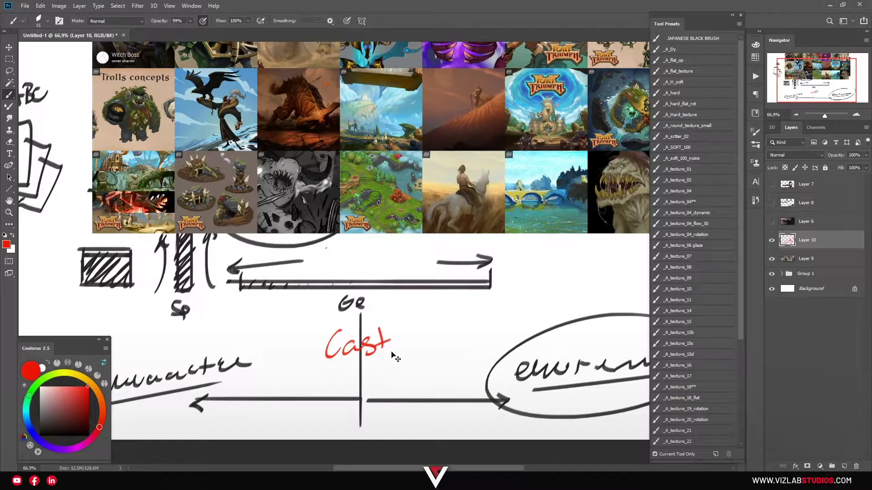
key("ctrl+z")
left_click_drag(375, 339, 412, 337)
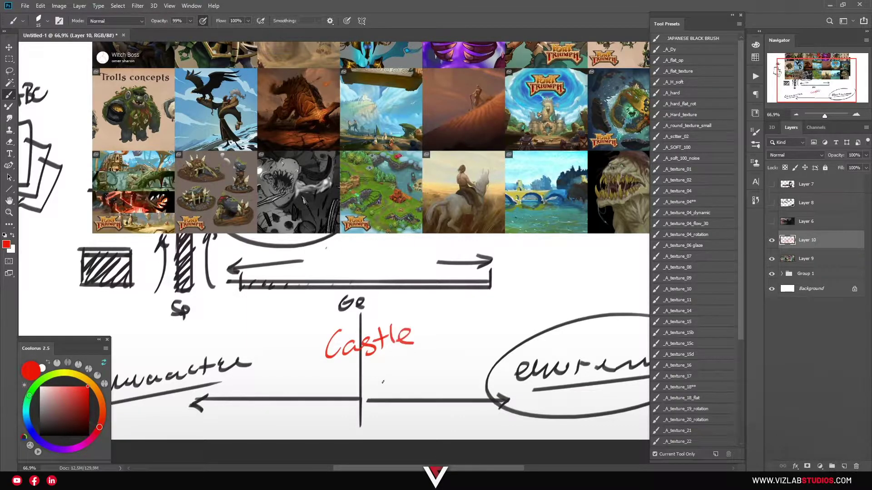
mouse_move(378, 363)
left_mouse_down()
mouse_move(373, 385)
mouse_move(456, 361)
left_mouse_up()
left_click_drag(461, 308, 343, 326)
mouse_move(342, 326)
left_mouse_down()
mouse_move(283, 341)
mouse_move(313, 409)
left_mouse_up()
mouse_move(313, 409)
left_mouse_down()
mouse_move(477, 373)
mouse_move(437, 306)
left_mouse_up()
Outline the castle, green map and goblin village thumbnails in red.
left_click_drag(421, 272, 392, 320)
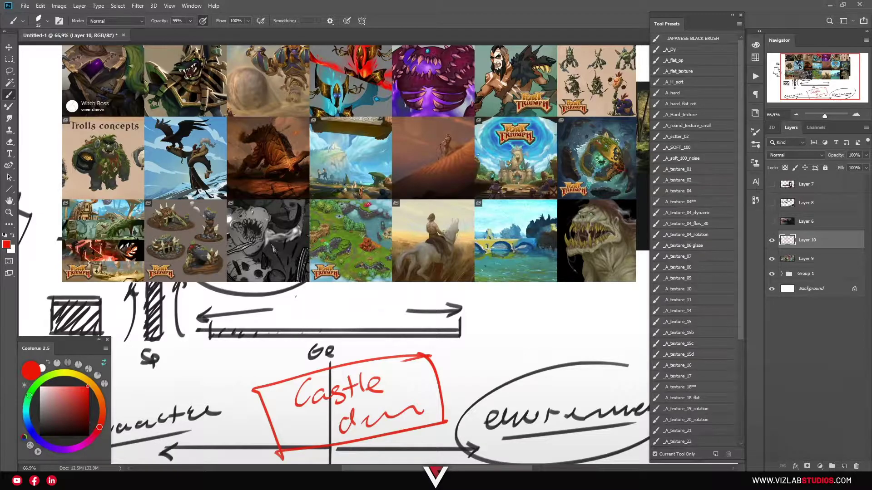
mouse_move(477, 125)
left_mouse_down()
mouse_move(481, 191)
mouse_move(544, 190)
left_mouse_up()
mouse_move(546, 190)
left_mouse_down()
mouse_move(543, 117)
mouse_move(477, 118)
left_mouse_up()
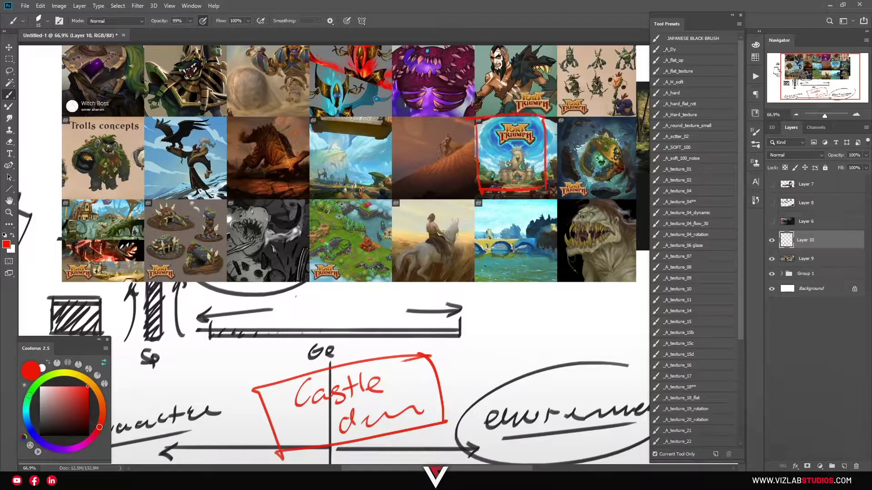
mouse_move(328, 261)
left_mouse_down()
mouse_move(327, 278)
mouse_move(381, 279)
mouse_move(387, 204)
mouse_move(320, 199)
left_mouse_up()
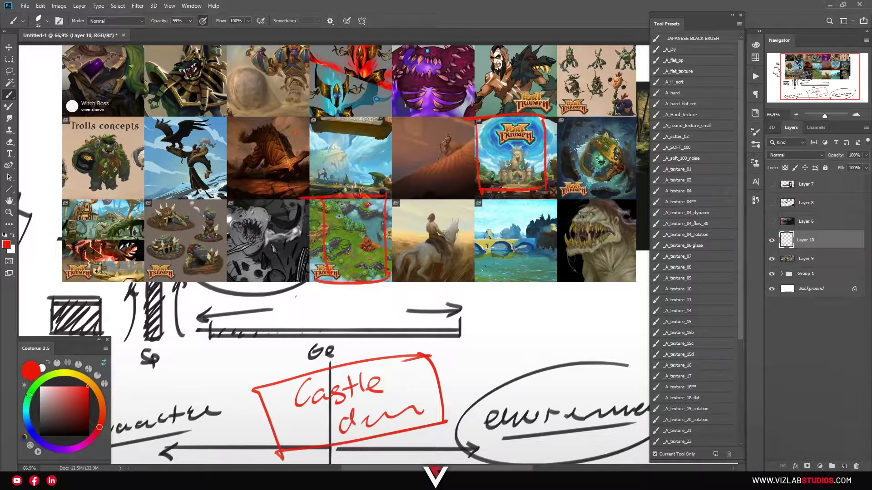
mouse_move(146, 205)
left_mouse_down()
mouse_move(147, 276)
mouse_move(211, 276)
mouse_move(212, 201)
left_mouse_up()
left_click_drag(212, 201, 145, 205)
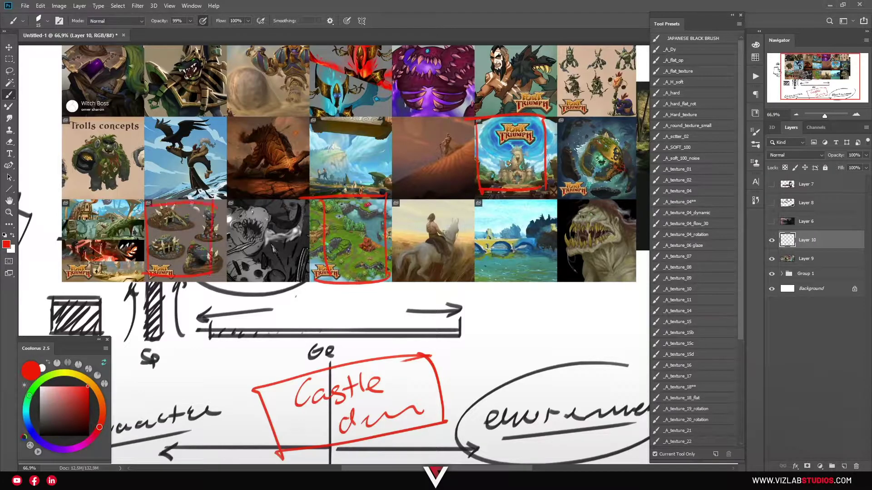
mouse_move(244, 187)
left_mouse_down()
mouse_move(249, 200)
mouse_move(299, 211)
left_mouse_up()
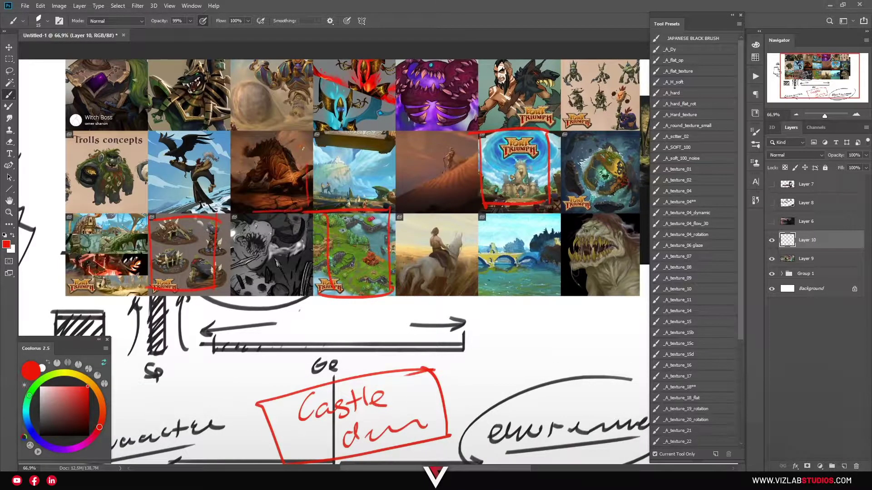
Outline the brown monster, horse rider and desert thumbnails in orange.
left_click(90, 382)
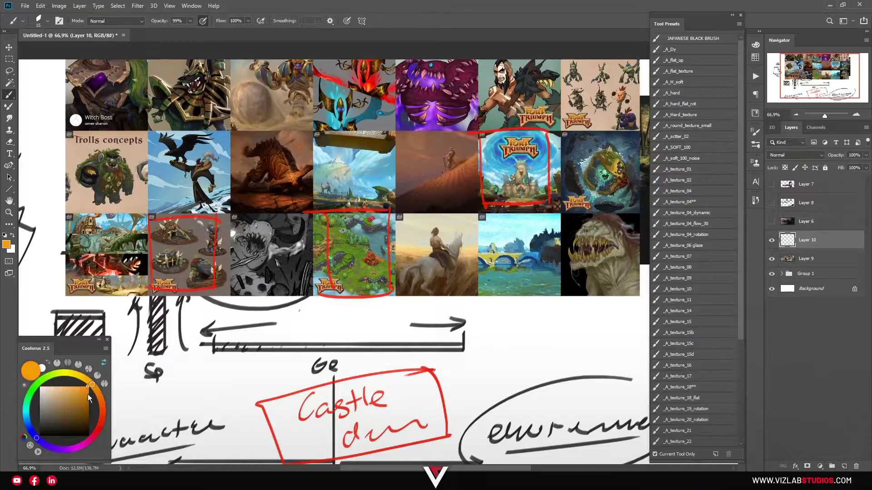
mouse_move(232, 128)
left_mouse_down()
mouse_move(232, 212)
mouse_move(311, 210)
mouse_move(309, 127)
left_mouse_up()
left_click_drag(310, 126, 263, 128)
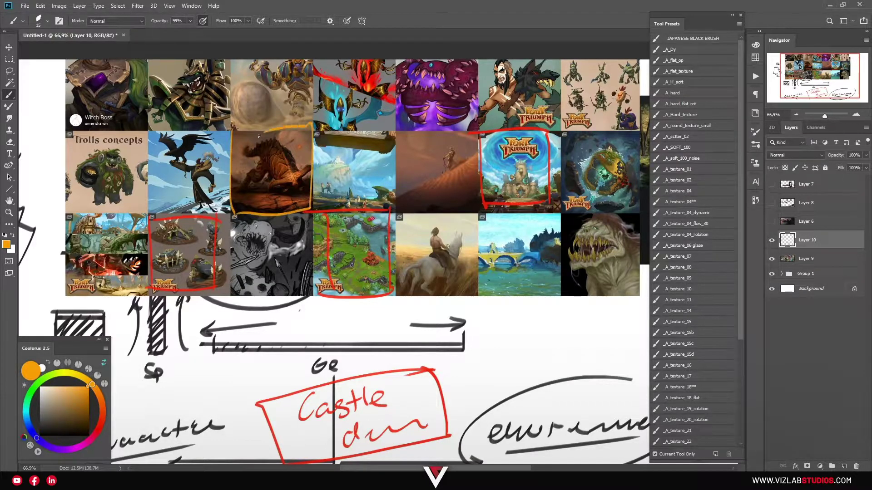
mouse_move(401, 216)
left_mouse_down()
mouse_move(405, 297)
mouse_move(479, 295)
left_mouse_up()
mouse_move(478, 295)
left_mouse_down()
mouse_move(476, 219)
mouse_move(422, 224)
left_mouse_up()
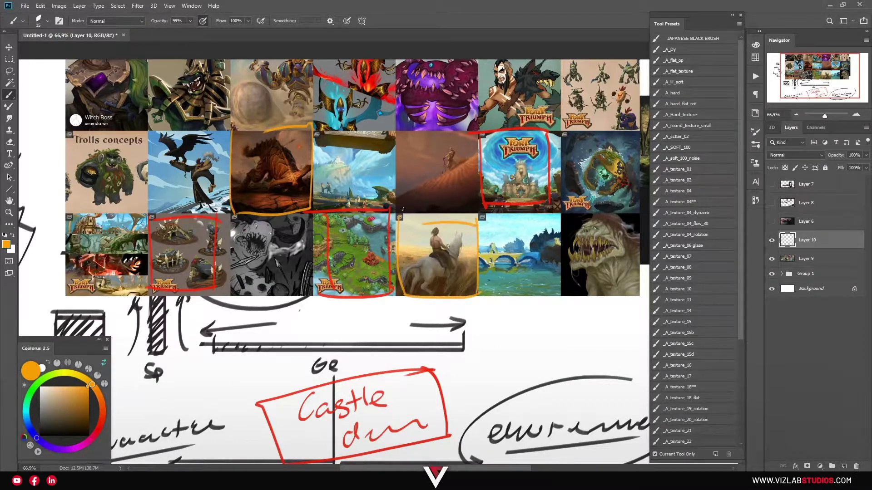
left_click_drag(475, 210, 406, 211)
mouse_move(470, 208)
left_mouse_down()
mouse_move(468, 153)
mouse_move(395, 136)
mouse_move(398, 199)
left_mouse_up()
left_click_drag(341, 273, 334, 297)
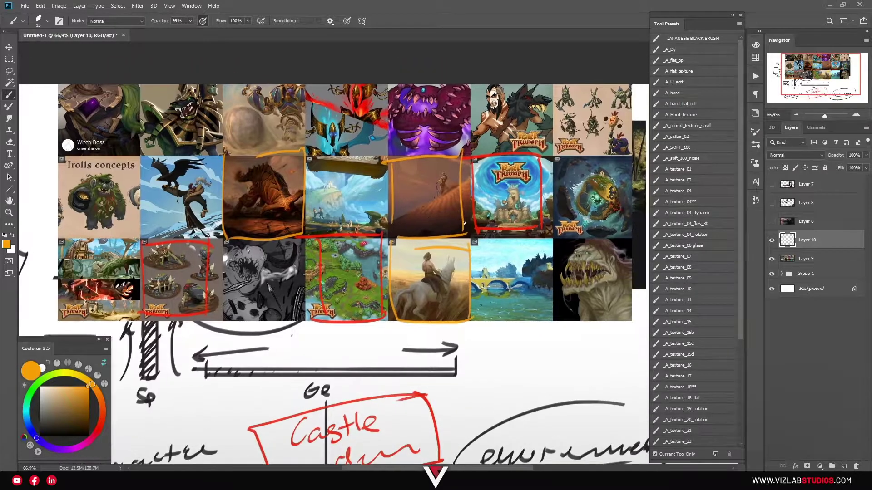
Mark the bridge thumbnail in green, then return the brush colour to red.
left_click(48, 378)
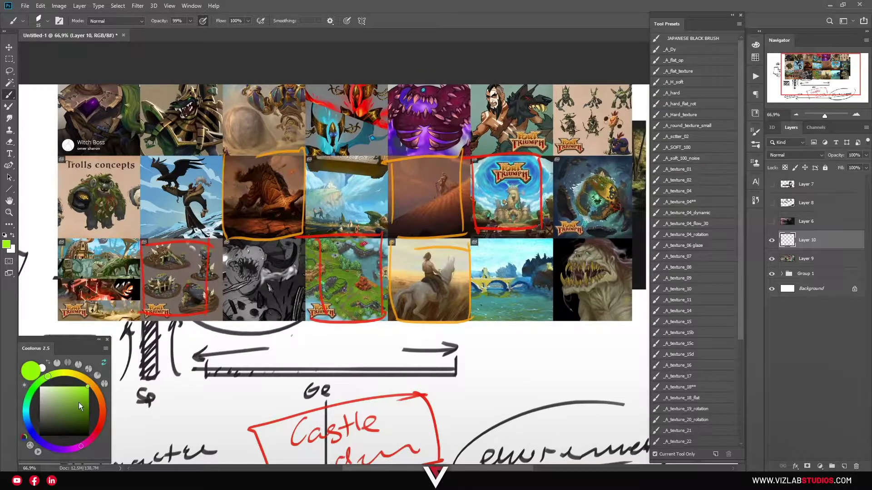
mouse_move(472, 243)
left_mouse_down()
mouse_move(472, 308)
mouse_move(549, 315)
mouse_move(553, 240)
mouse_move(473, 242)
left_mouse_up()
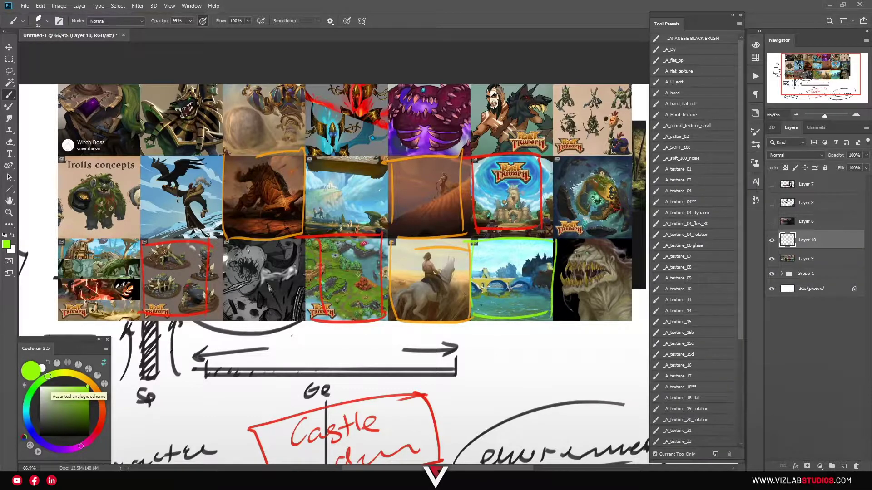
left_click(101, 422)
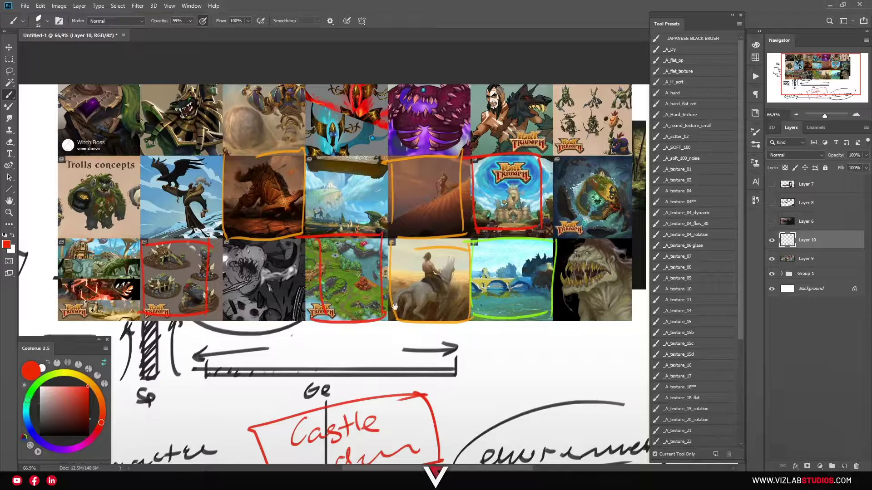
left_click_drag(395, 311, 387, 315)
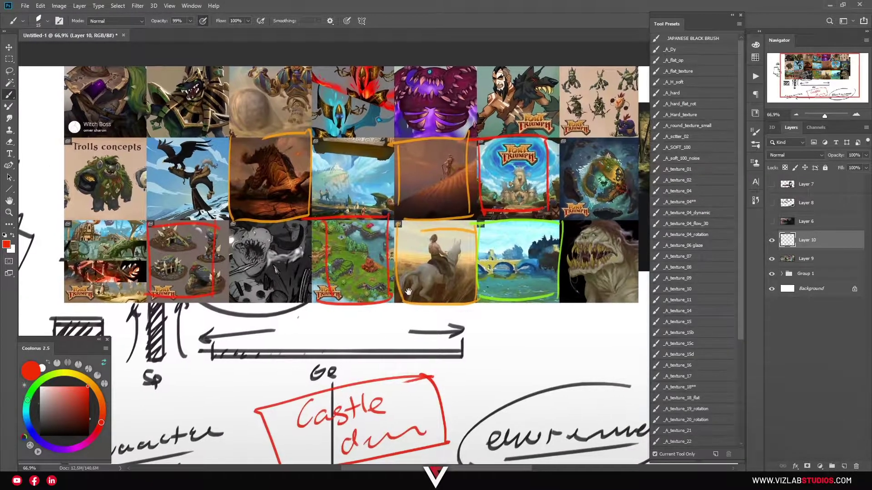
left_click_drag(402, 300, 404, 303)
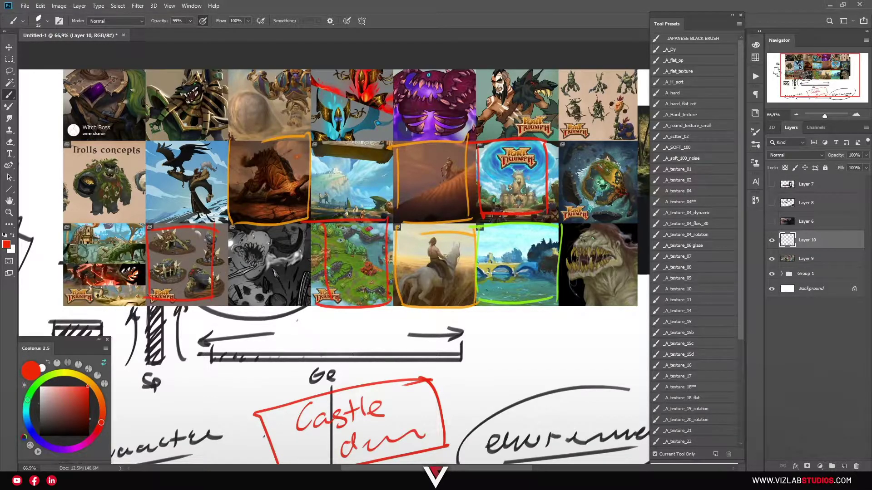
Switch to Omer Sharon's ArtStation portfolio in Chrome.
left_click(226, 429)
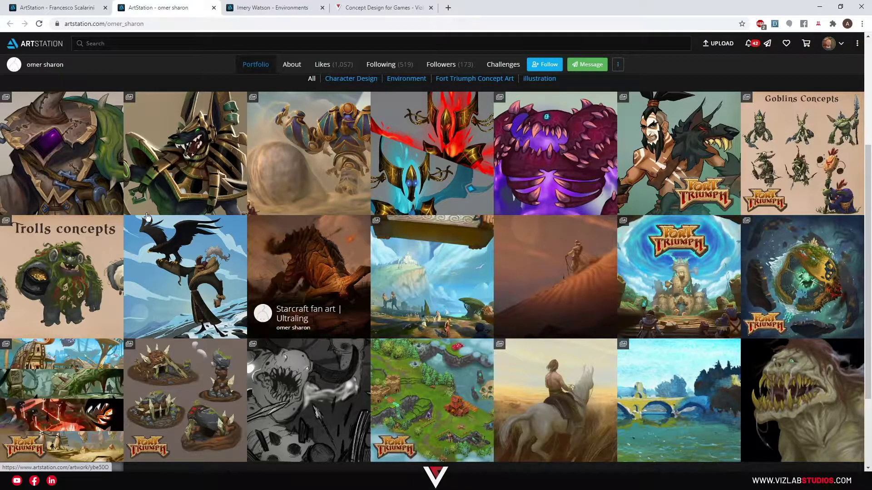
Copy the numbered witch sketch sheet from the Witch Boss artwork and return to Photoshop.
left_click(62, 154)
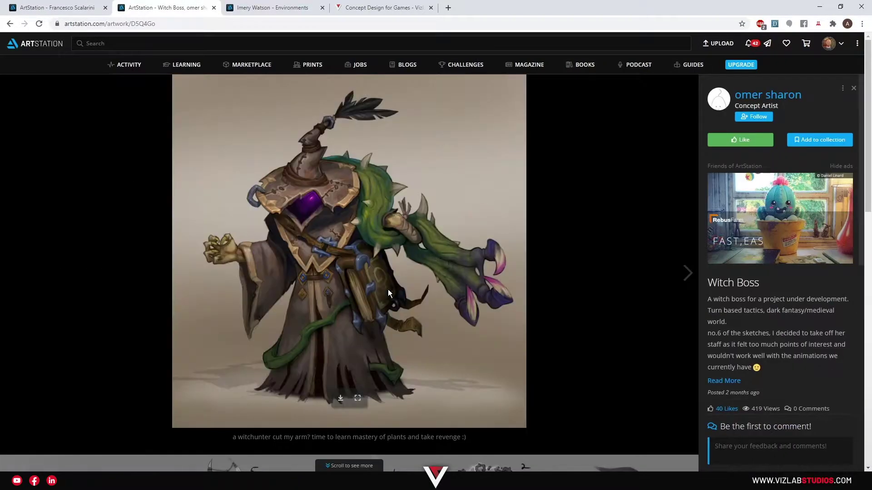
scroll(447, 277, "down", 5)
scroll(443, 263, "down", 4)
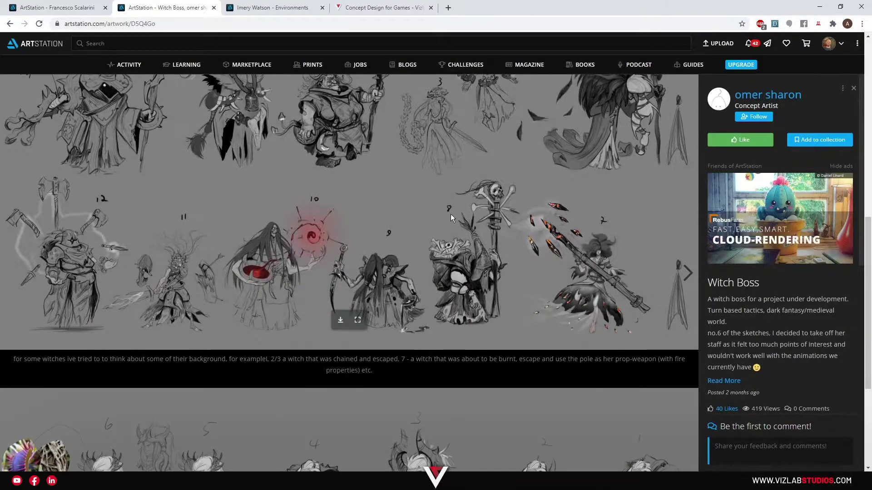
scroll(450, 214, "down", 5)
scroll(439, 224, "up", 5)
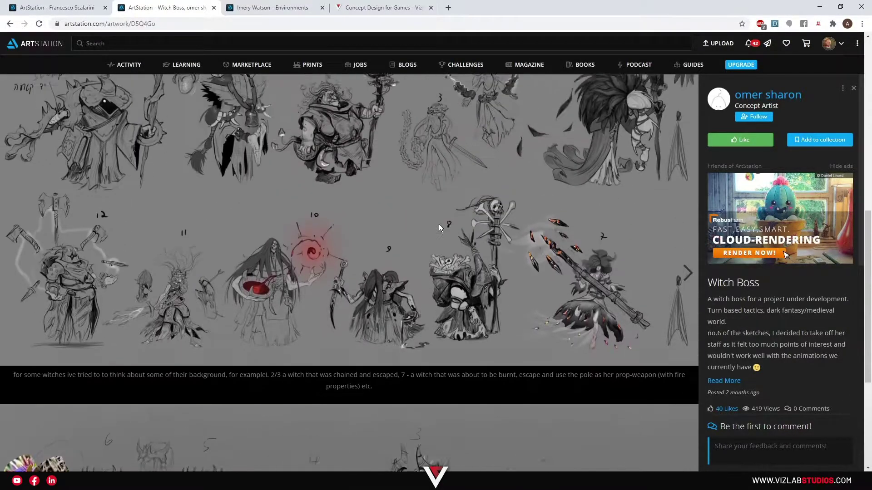
scroll(439, 231, "up", 3)
scroll(307, 354, "down", 3)
scroll(362, 321, "down", 1)
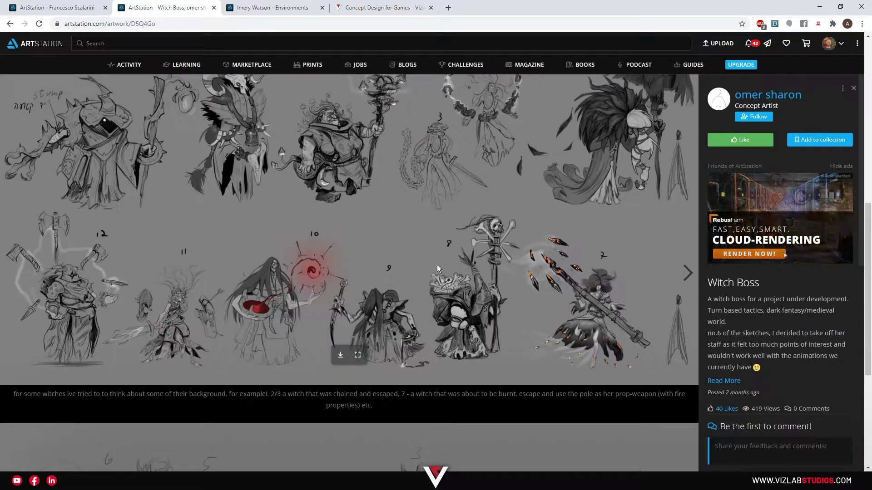
scroll(318, 226, "up", 3)
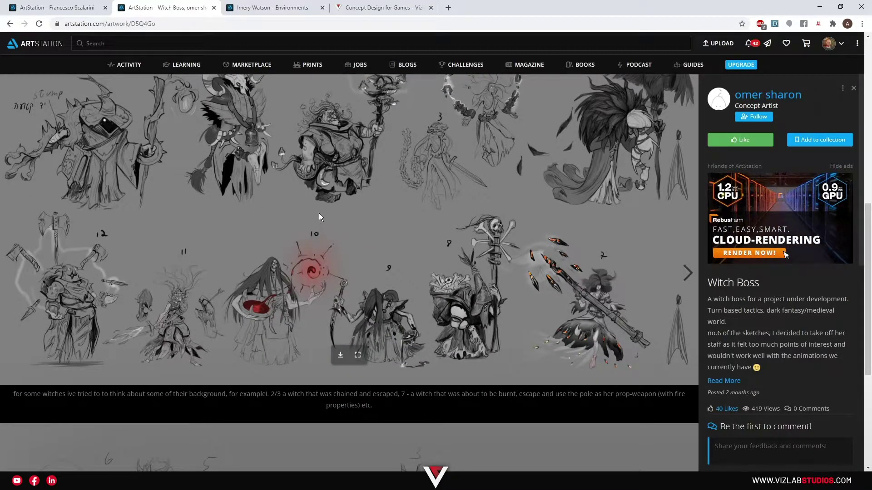
scroll(321, 216, "up", 2)
scroll(328, 225, "down", 2)
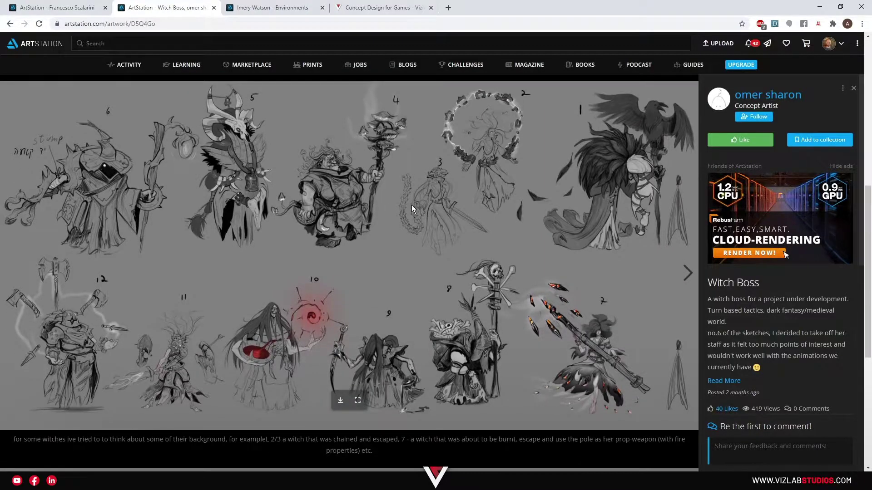
right_click(400, 213)
left_click(433, 245)
key("alt+Tab")
Paste the sketch sheet, lasso witch sketch 4 with the mushroom staff, and add a layer.
key("ctrl+v")
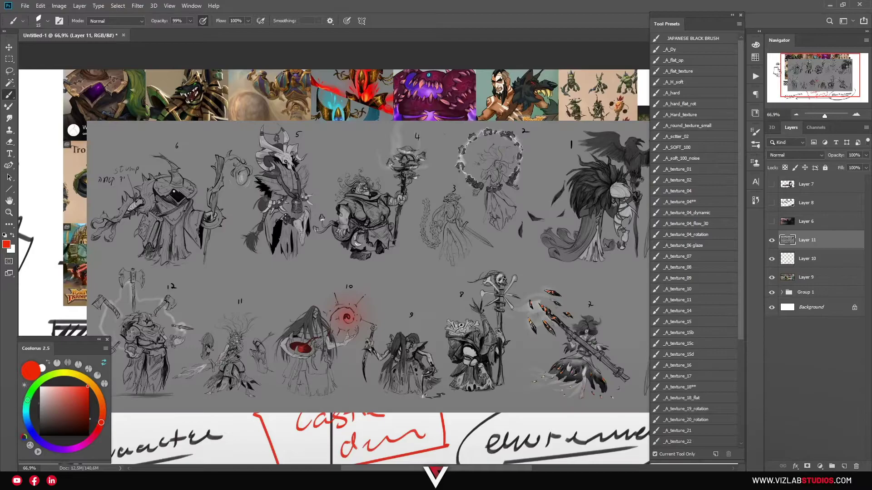
key("l")
scroll(323, 216, "up", 5)
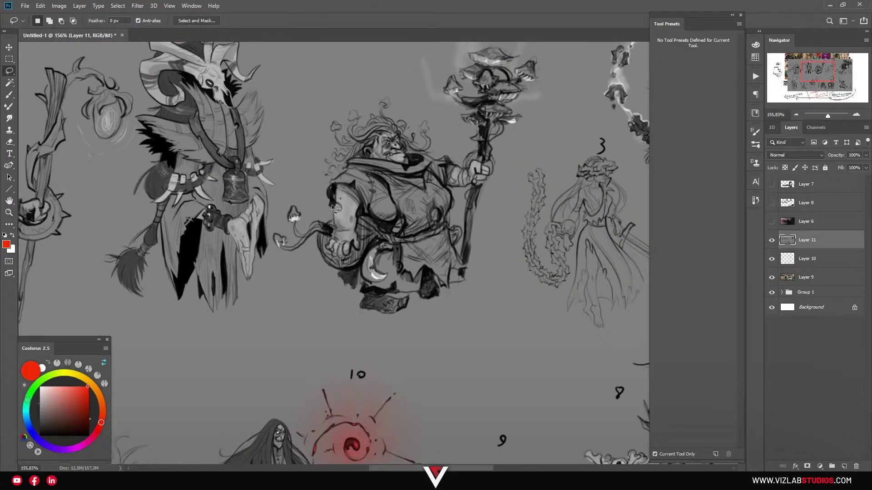
mouse_move(326, 226)
left_mouse_down()
mouse_move(280, 242)
mouse_move(406, 311)
mouse_move(438, 298)
mouse_move(469, 267)
mouse_move(484, 182)
mouse_move(540, 65)
mouse_move(499, 49)
mouse_move(486, 92)
mouse_move(451, 99)
mouse_move(465, 117)
mouse_move(447, 159)
mouse_move(408, 135)
mouse_move(391, 102)
mouse_move(341, 143)
mouse_move(332, 134)
mouse_move(343, 164)
mouse_move(332, 201)
mouse_move(337, 215)
left_mouse_up()
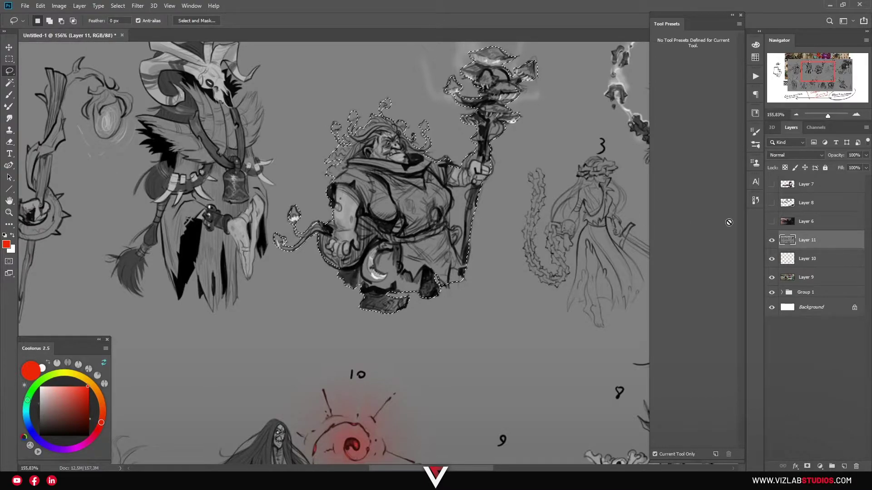
key("ctrl+alt+shift+n")
Fill the sketch 4 selection with black, set to Multiply at 40% opacity.
key("g")
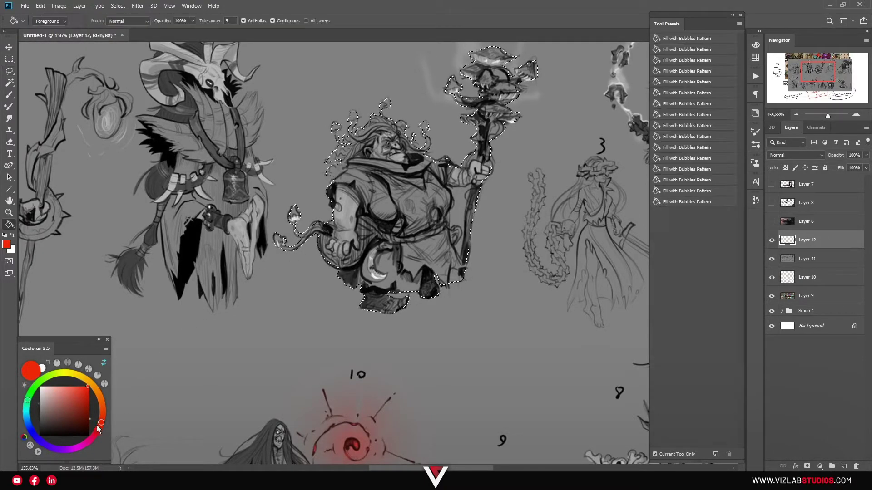
key("d")
left_click(414, 234)
key("ctrl+d")
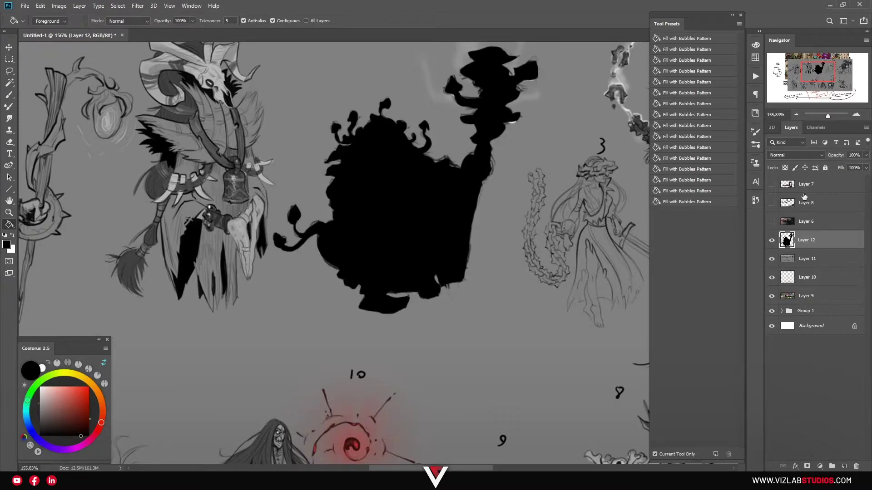
left_click(789, 190)
left_click(865, 156)
left_click_drag(860, 165, 845, 165)
key("Return")
Erase the black fill along the cloak edge beside the mushroom staff.
key("z")
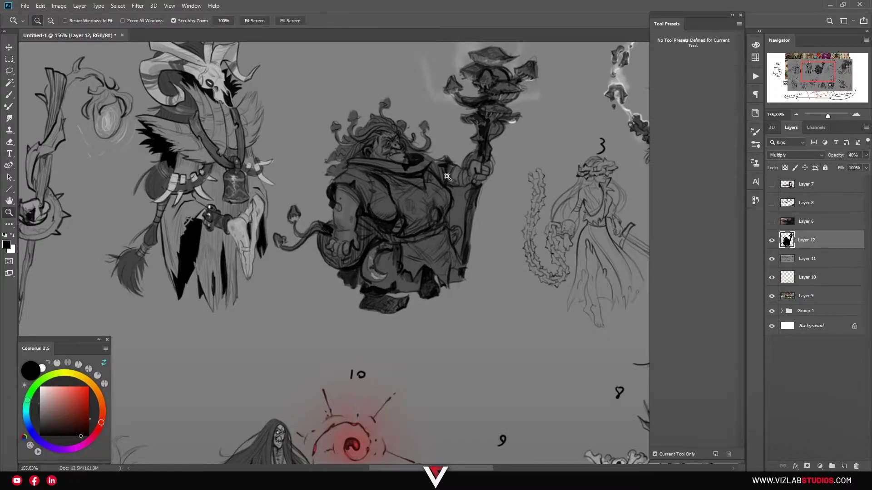
left_click_drag(408, 218, 368, 218)
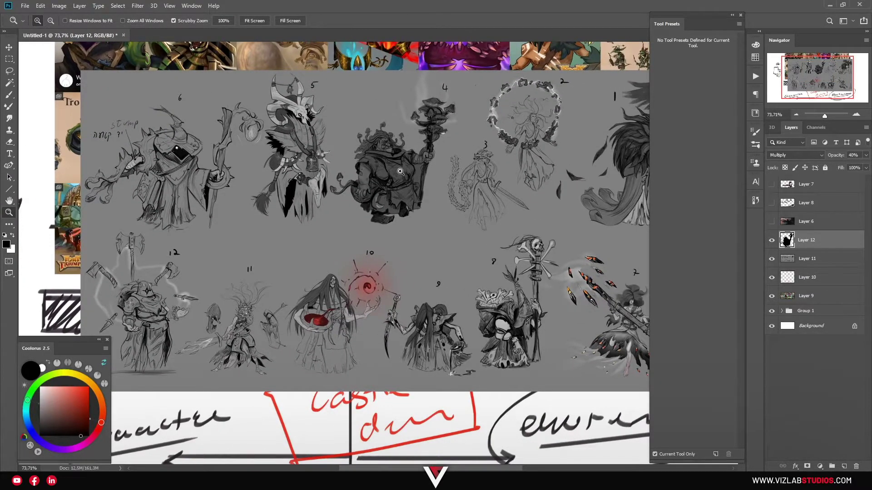
key("b")
key("z")
left_click_drag(436, 182, 477, 181)
key("b")
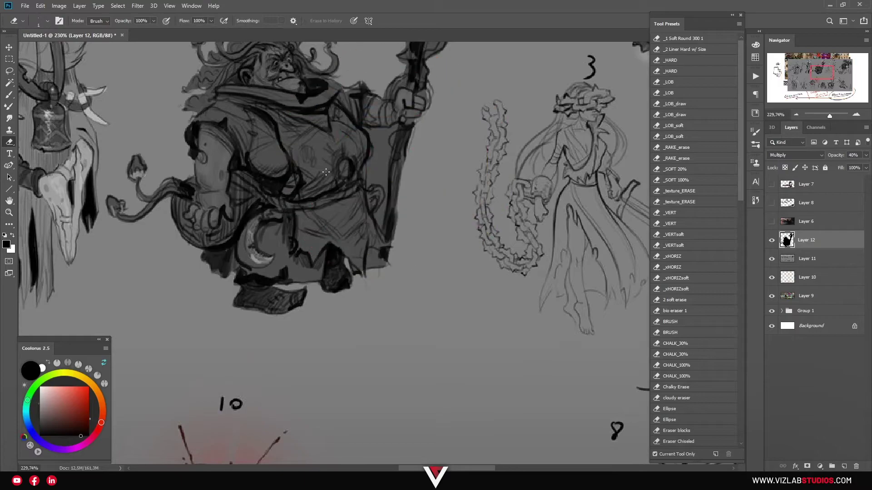
mouse_move(371, 178)
left_mouse_down()
mouse_move(394, 126)
mouse_move(376, 220)
mouse_move(341, 220)
left_mouse_up()
key("z")
key("space")
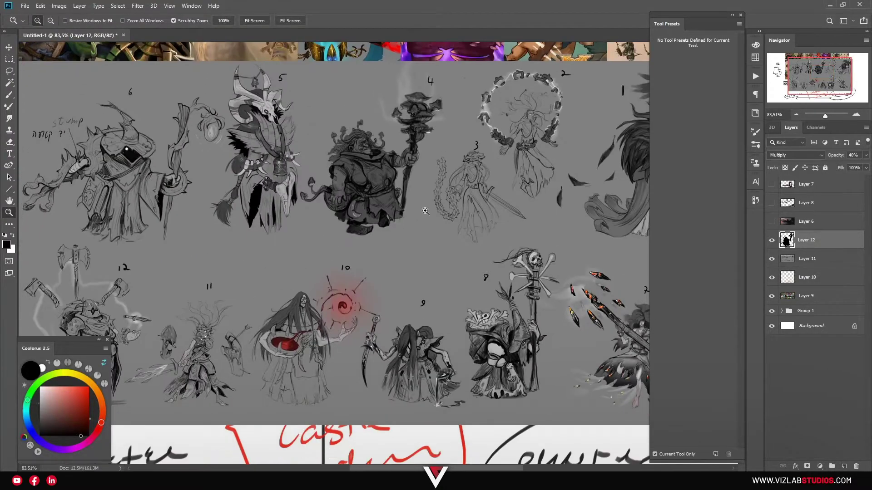
left_click_drag(436, 265, 362, 176)
key("b")
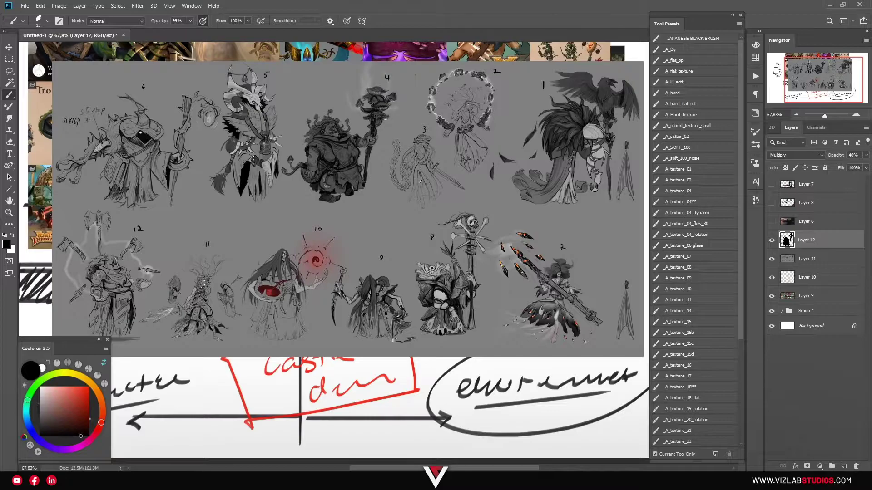
Paint out witch sketch 3 with a larger brush and merge the paintover layers.
key("bracketright")
key("bracketright")
key("bracketright")
right_click(494, 216)
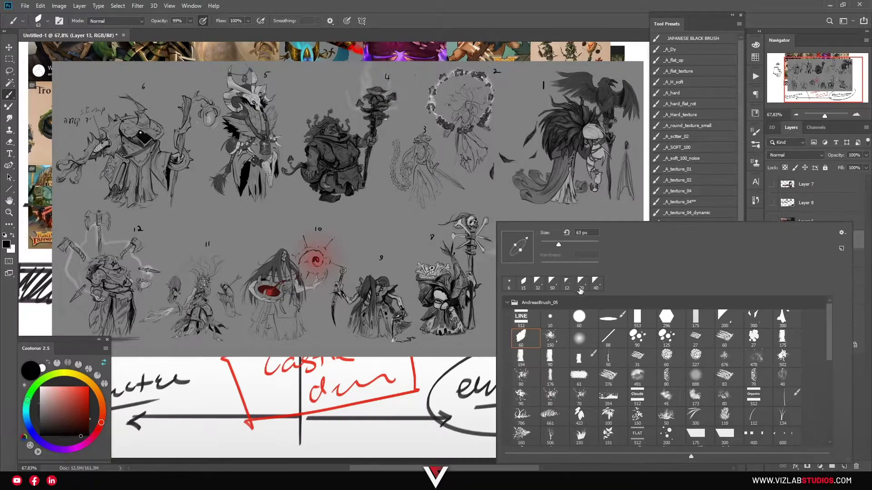
left_click(585, 319)
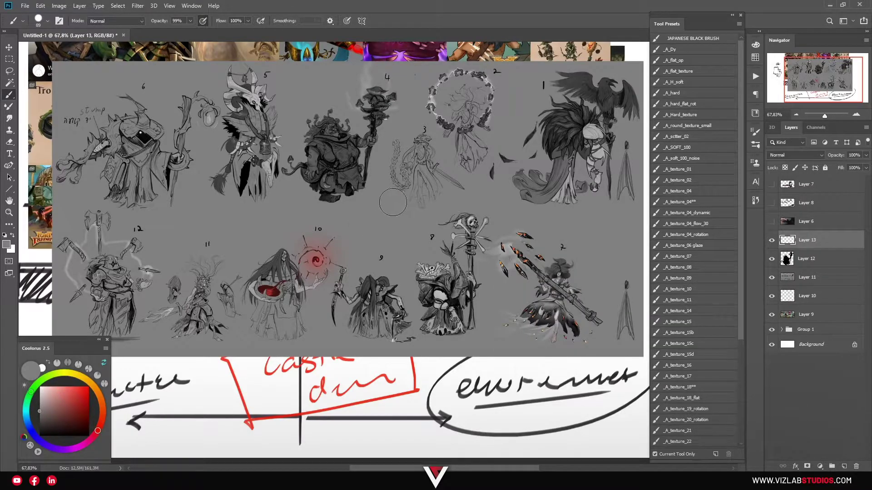
left_click_drag(411, 198, 436, 136)
left_click_drag(436, 185, 341, 162)
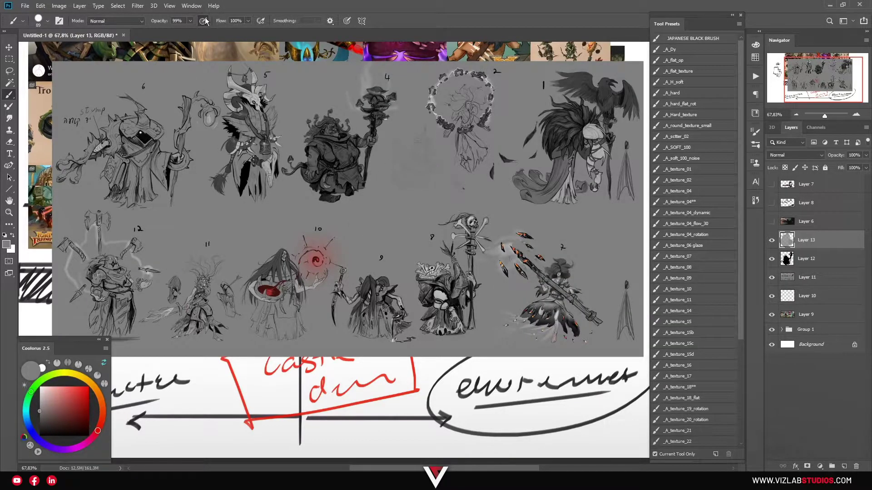
mouse_move(416, 184)
left_mouse_down()
mouse_move(402, 151)
mouse_move(470, 189)
left_mouse_up()
left_click(807, 278, "shift")
key("ctrl+e")
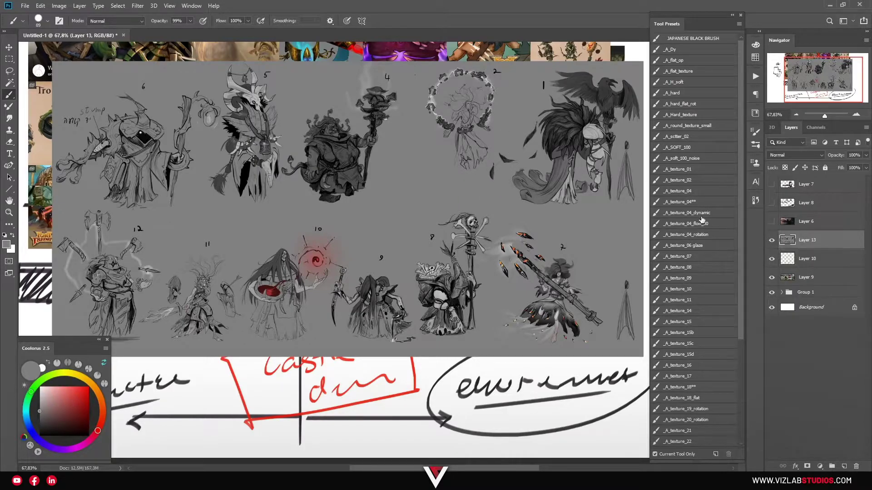
Duplicate the sheet layer, then shrink witch sketch 2 and move it into the gap.
key("l")
key("ctrl+j")
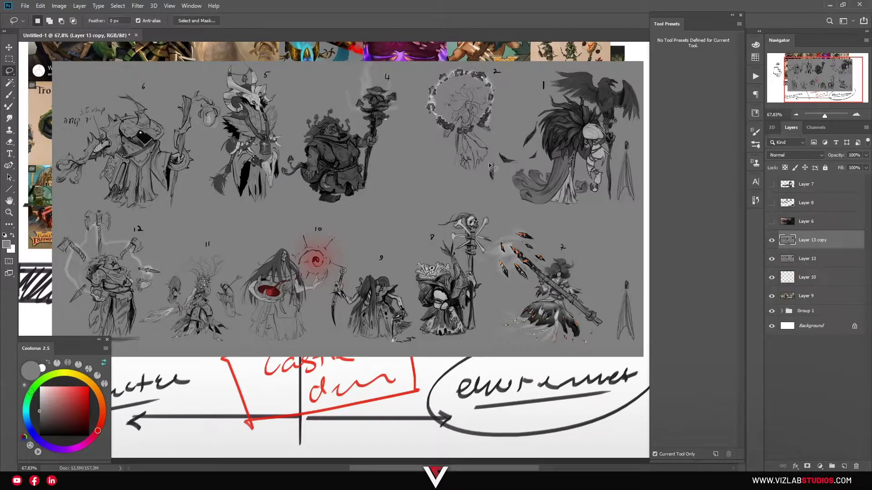
left_click_drag(492, 178, 510, 90)
left_click_drag(444, 69, 416, 139)
key("ctrl+t")
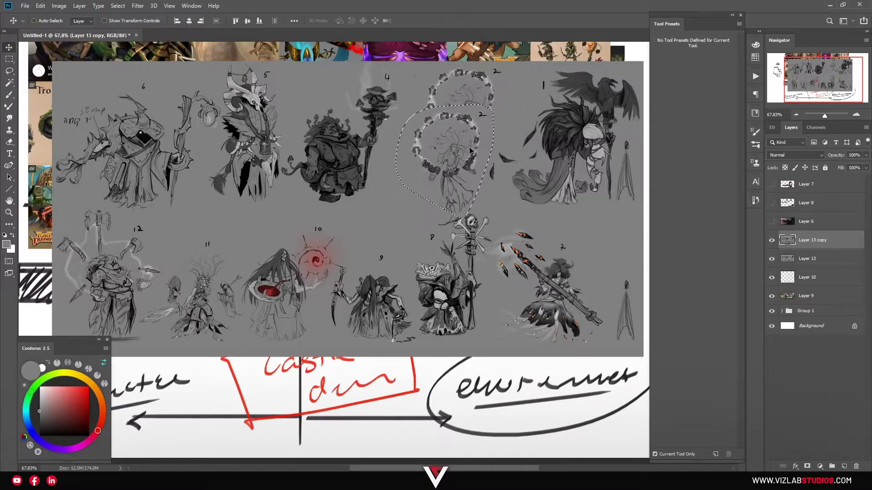
mouse_move(508, 65)
left_mouse_down()
mouse_move(494, 97)
mouse_move(501, 83)
left_mouse_up()
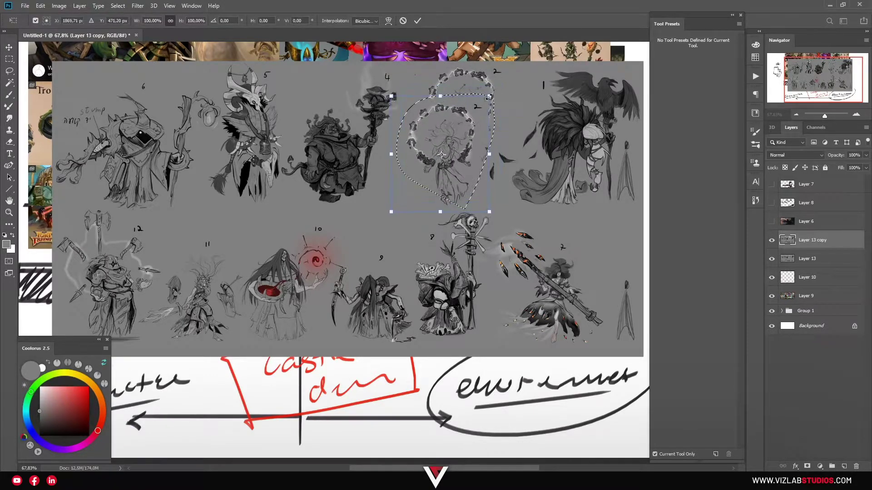
key("Return")
key("ctrl+d")
key("b")
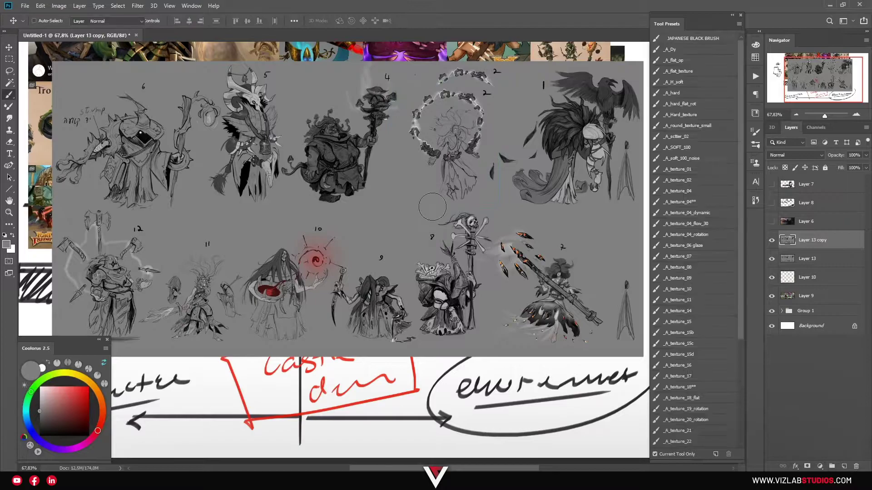
right_click(429, 218)
Draw straight red ground lines under the top and bottom sketch rows with a hard round brush.
double_click(511, 316)
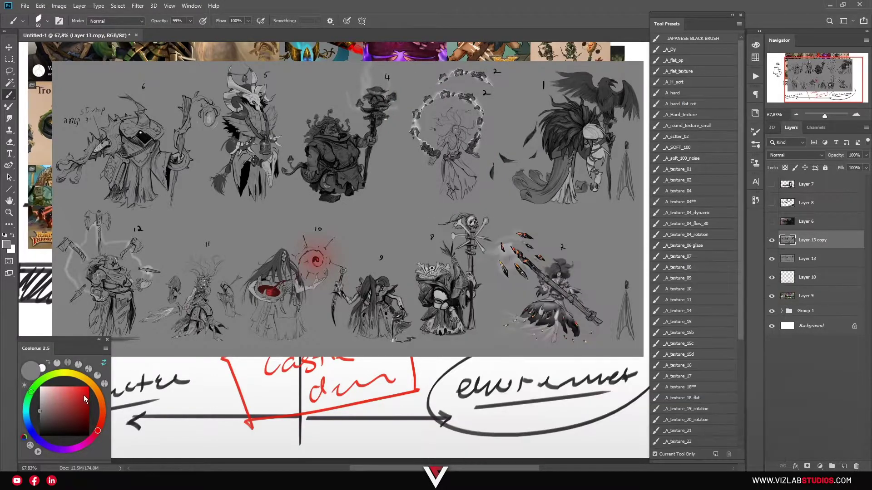
left_click_drag(75, 197, 631, 198)
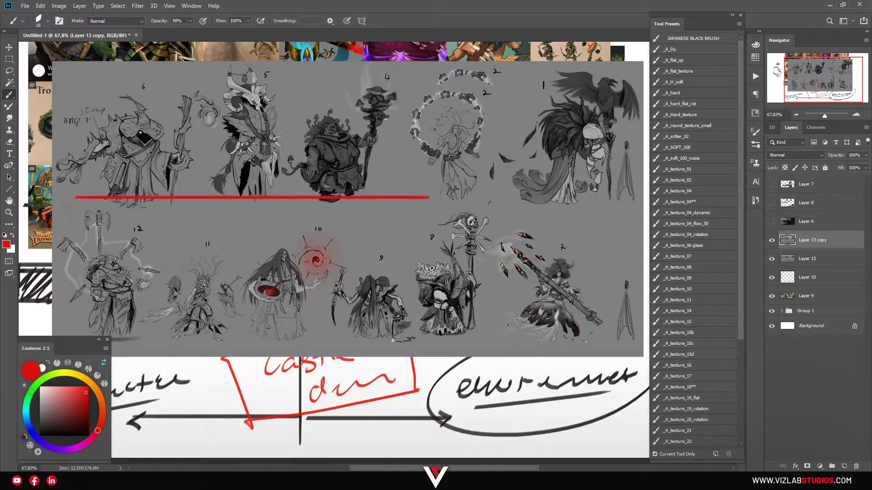
left_click_drag(626, 343, 108, 342)
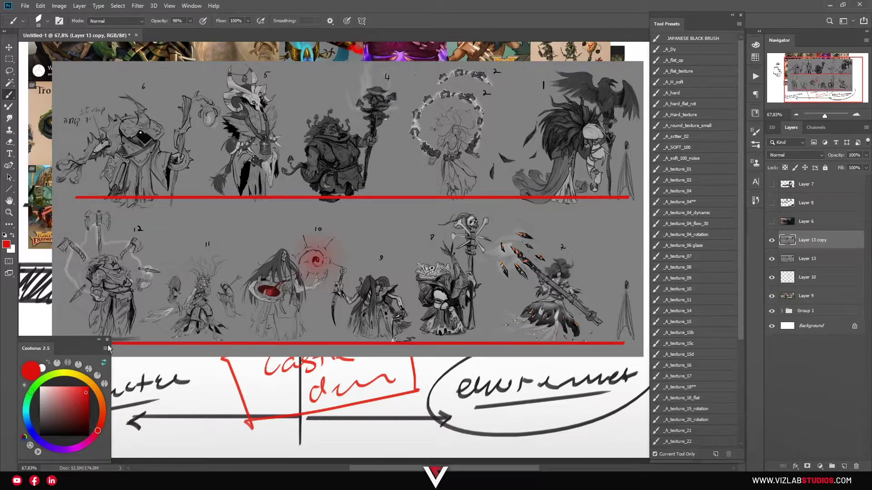
Paint out the stray marks and wing sketch along the right edge in light grey.
key("x")
left_click_drag(620, 283, 624, 340)
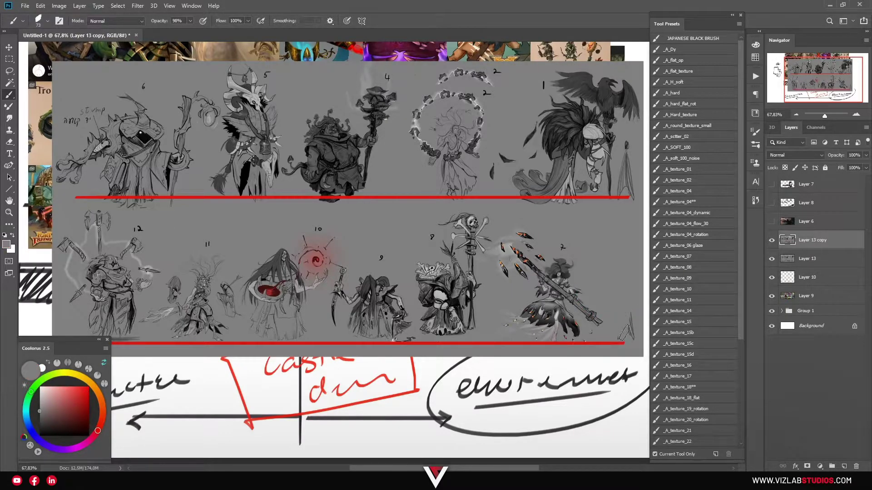
left_click_drag(616, 310, 632, 340)
mouse_move(624, 143)
left_mouse_down()
mouse_move(624, 198)
mouse_move(615, 197)
left_mouse_up()
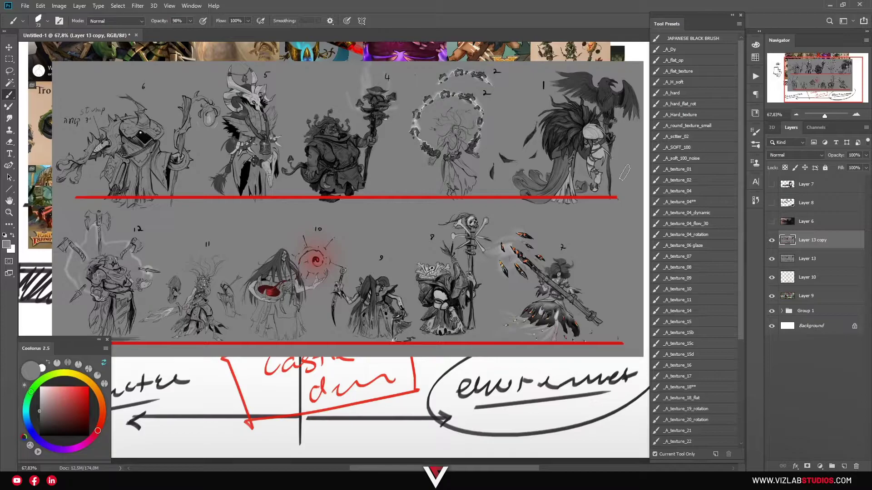
Paint a small dark human silhouette for scale, then toggle the red-line layer's visibility to compare.
key("x")
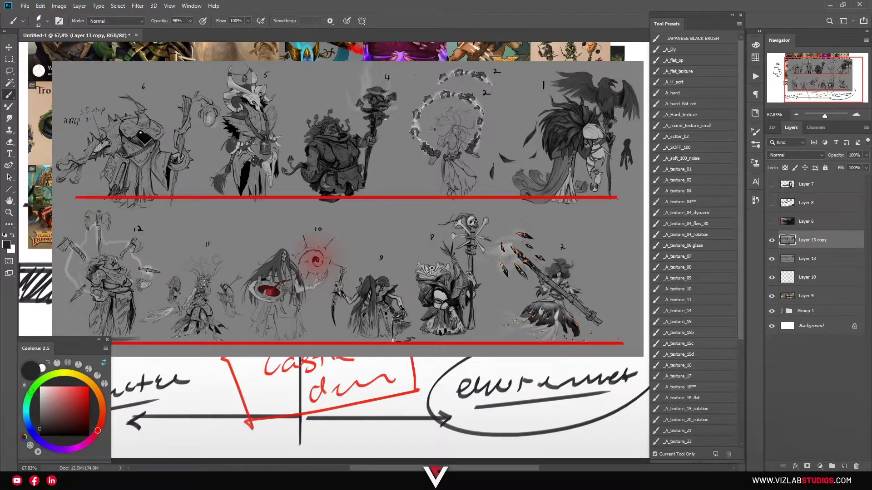
left_click_drag(623, 156, 623, 189)
left_click(772, 239)
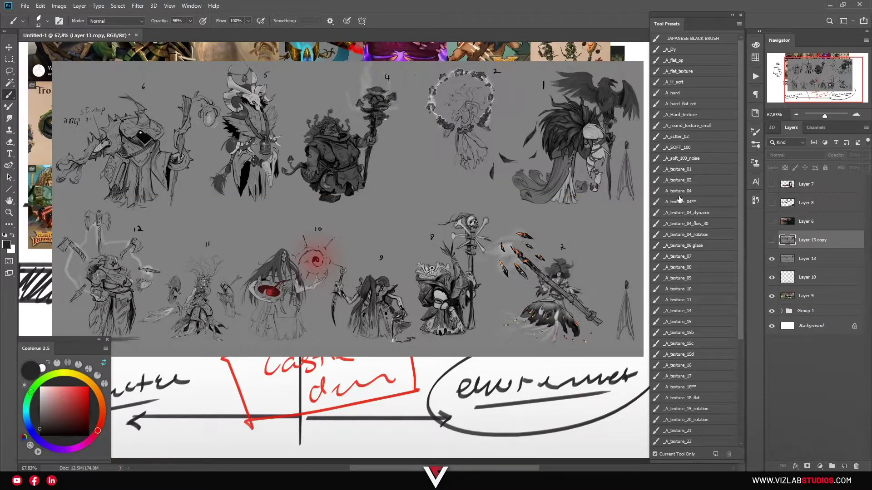
left_click(772, 239)
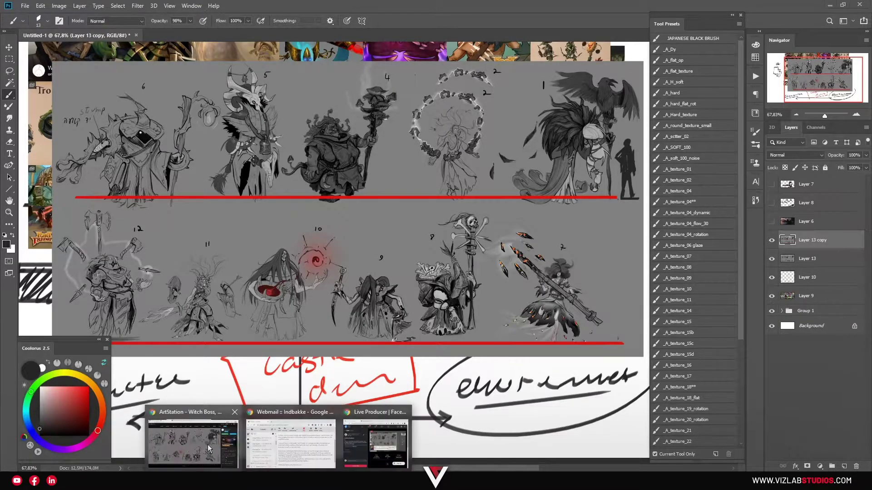
Go from Witch Boss to the portfolio, then through Anubis and Khepri to Mechanical god.
left_click(262, 445)
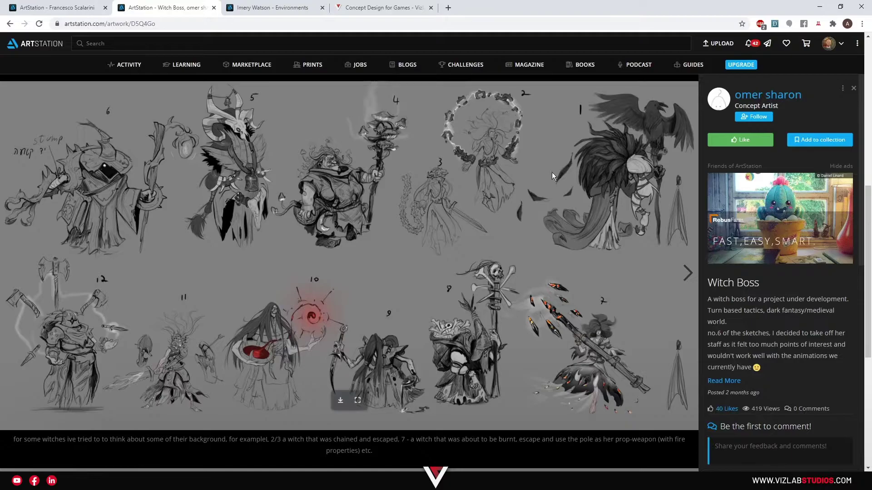
scroll(547, 243, "up", 6)
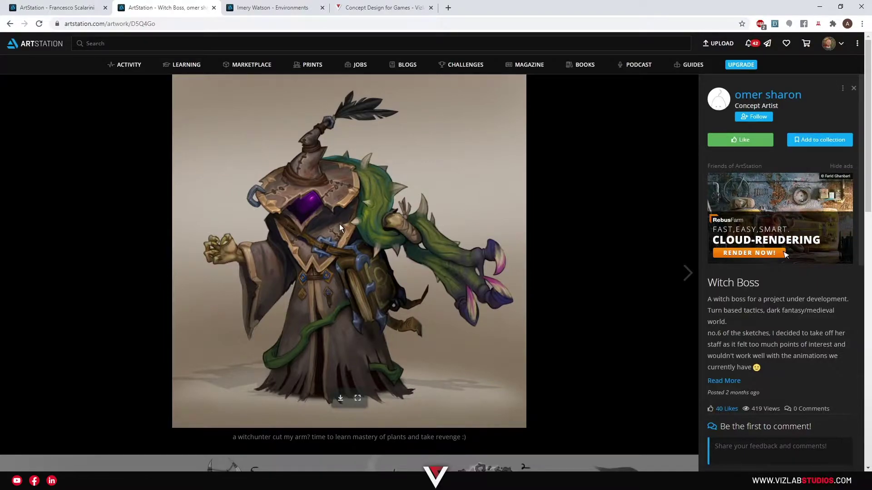
scroll(366, 219, "down", 4)
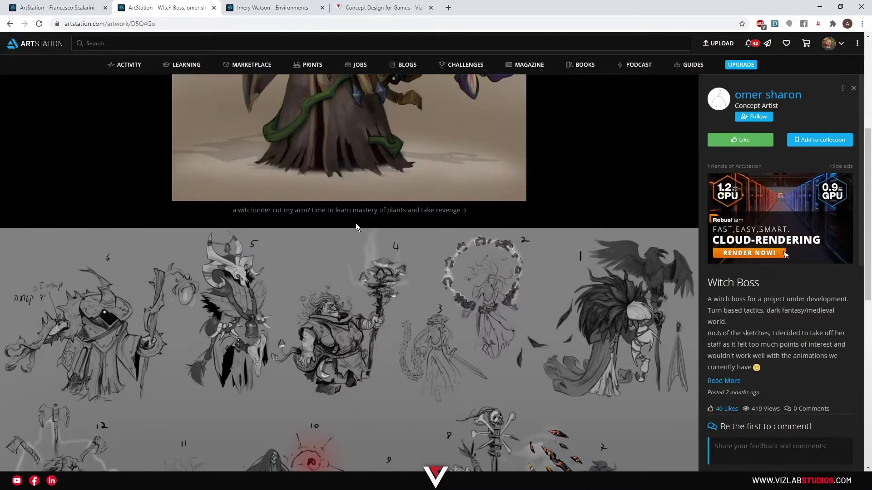
scroll(405, 204, "down", 3)
scroll(344, 242, "up", 5)
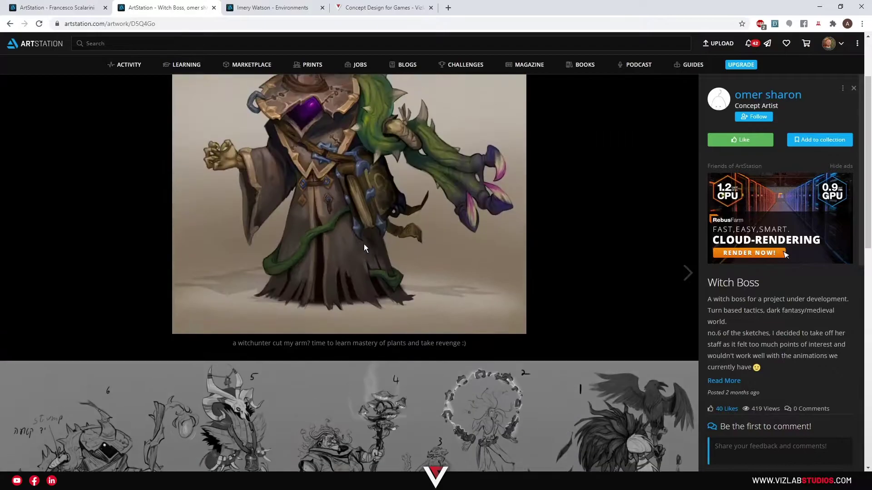
scroll(392, 203, "up", 3)
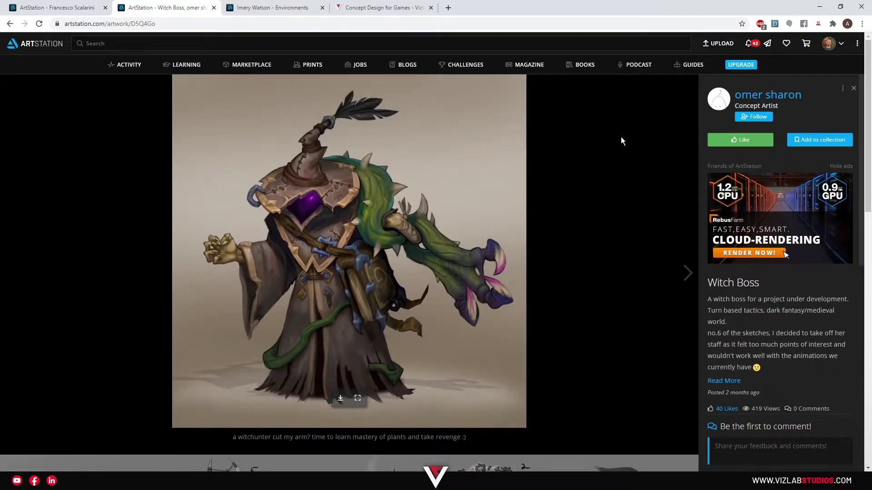
left_click(767, 95)
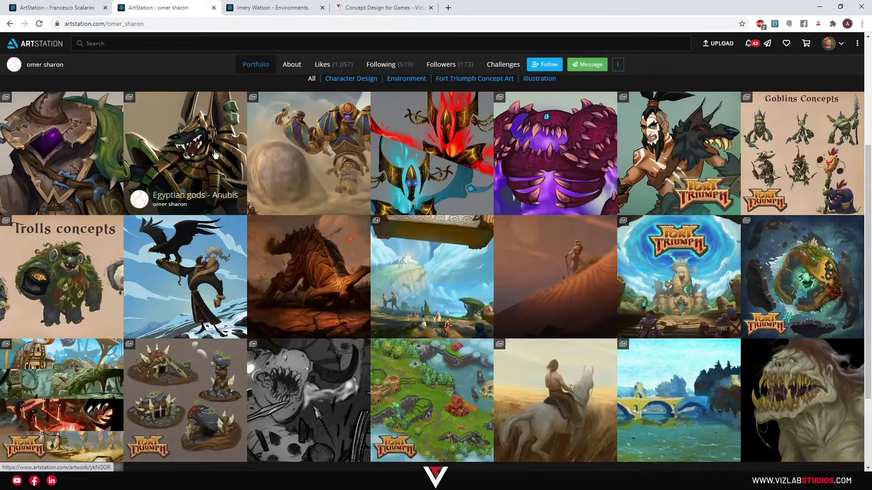
left_click(213, 156)
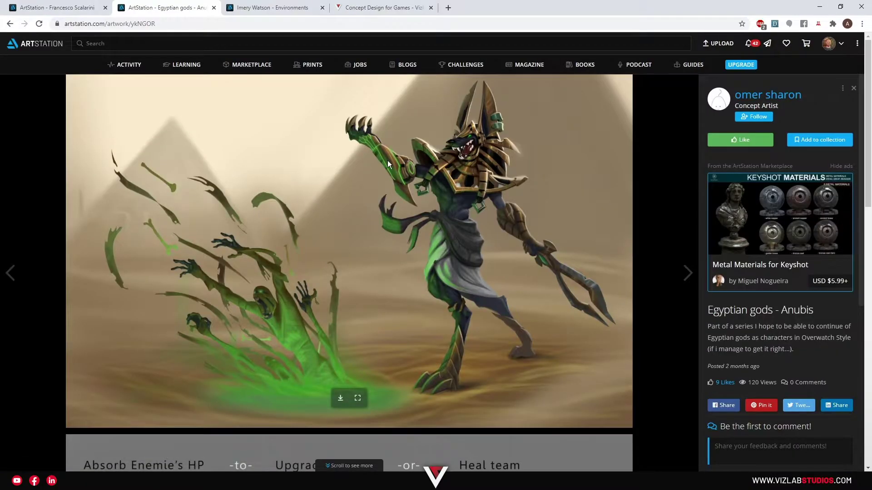
scroll(388, 161, "down", 5)
scroll(387, 161, "down", 5)
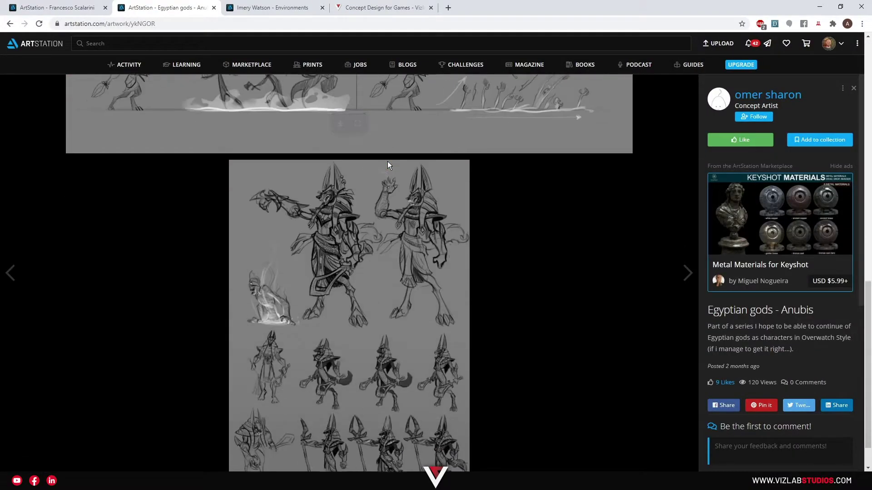
scroll(387, 161, "up", 4)
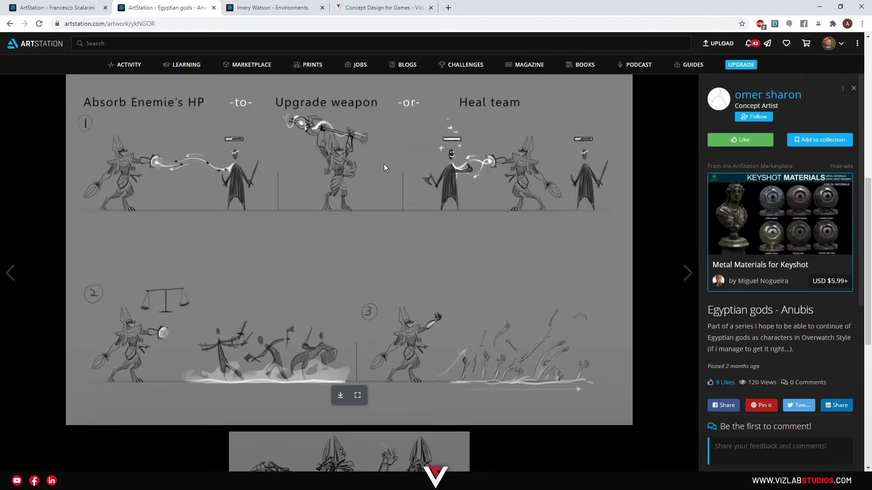
scroll(377, 190, "down", 5)
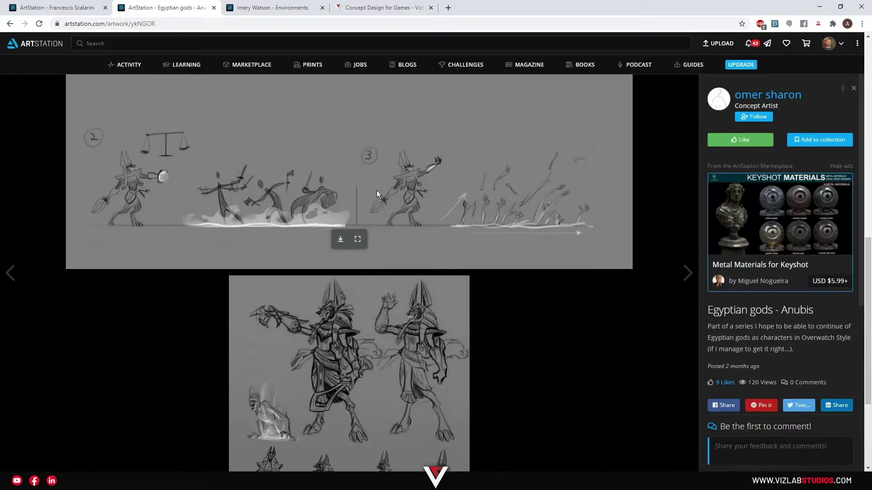
scroll(377, 192, "down", 4)
scroll(375, 196, "down", 3)
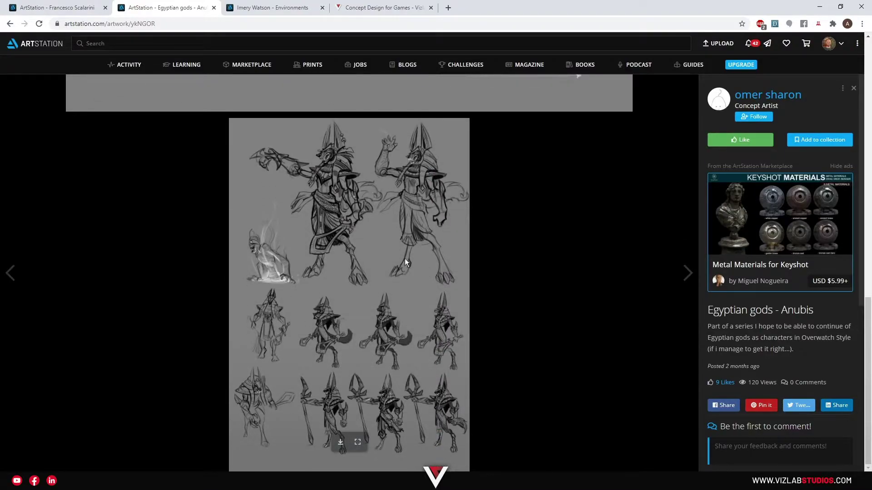
scroll(405, 258, "up", 5)
scroll(438, 303, "up", 4)
scroll(533, 328, "up", 5)
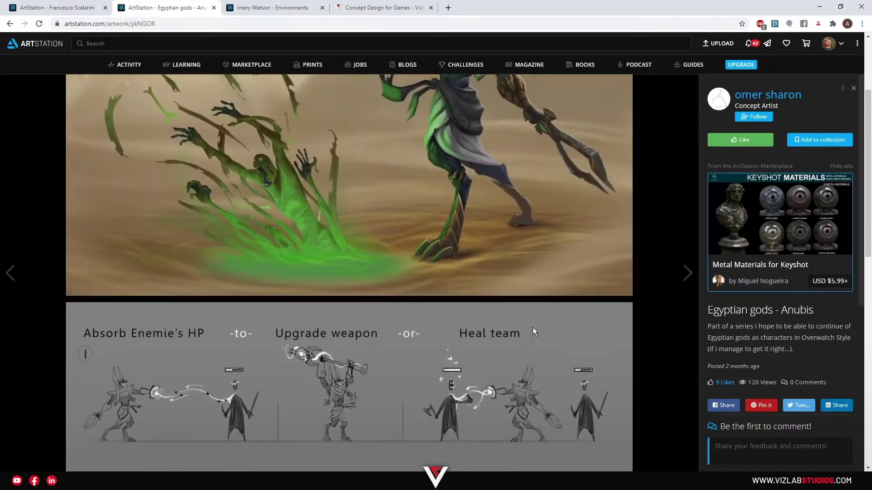
scroll(533, 327, "up", 4)
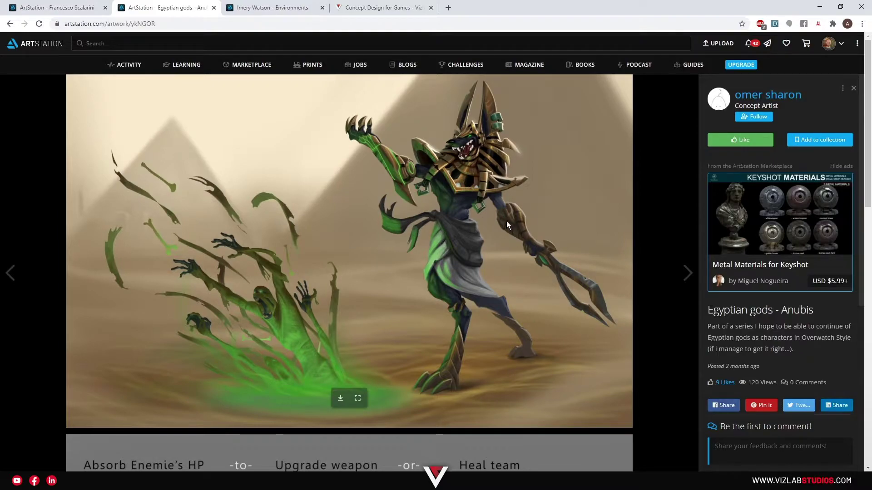
key("Right")
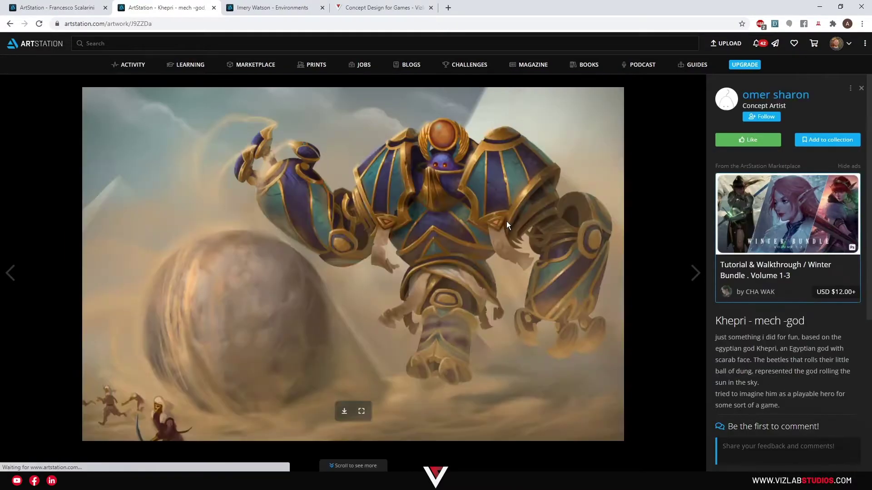
scroll(516, 223, "down", 4)
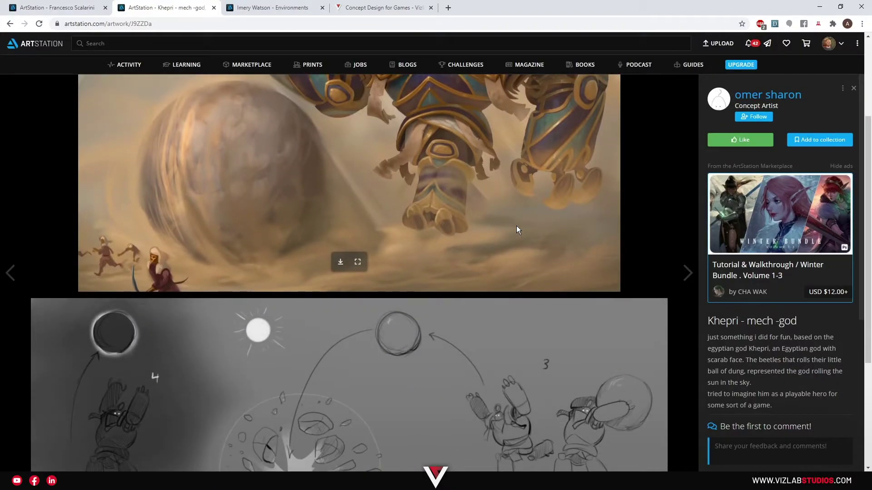
scroll(517, 225, "down", 2)
key("Right")
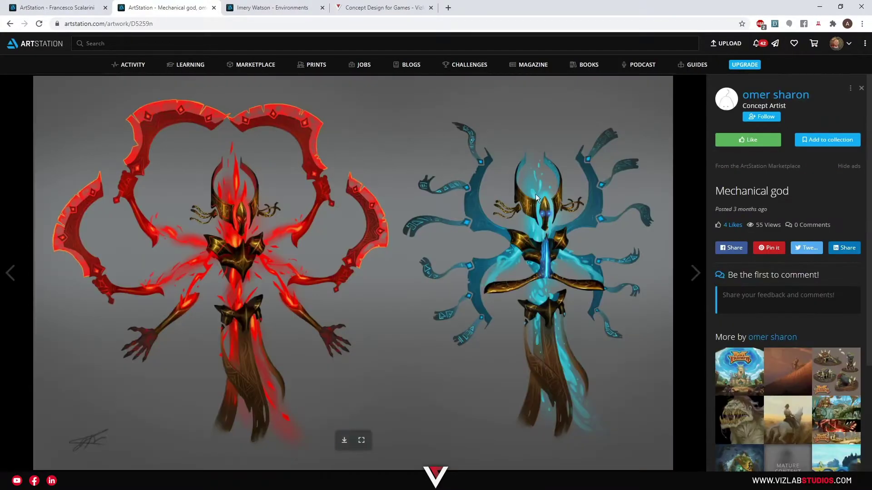
Open 'THU 2018 | Malta Land of Wonder' from Omer Sharon's portfolio.
left_click(745, 97)
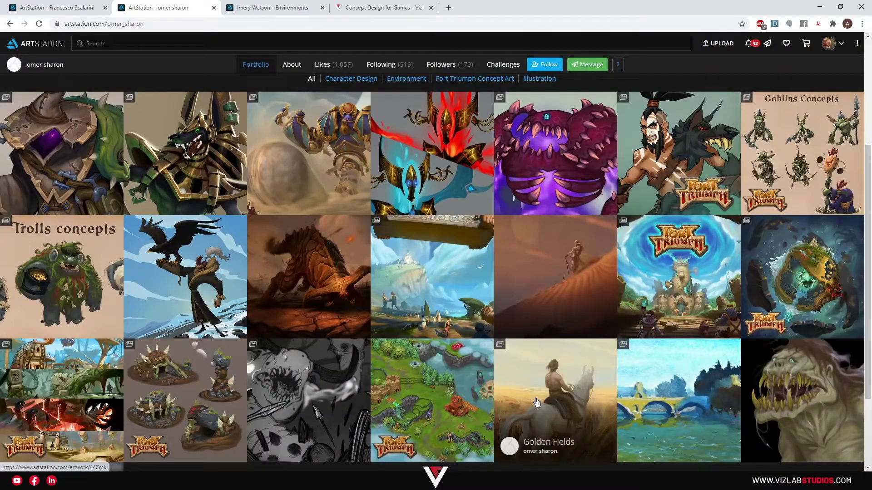
left_click(425, 255)
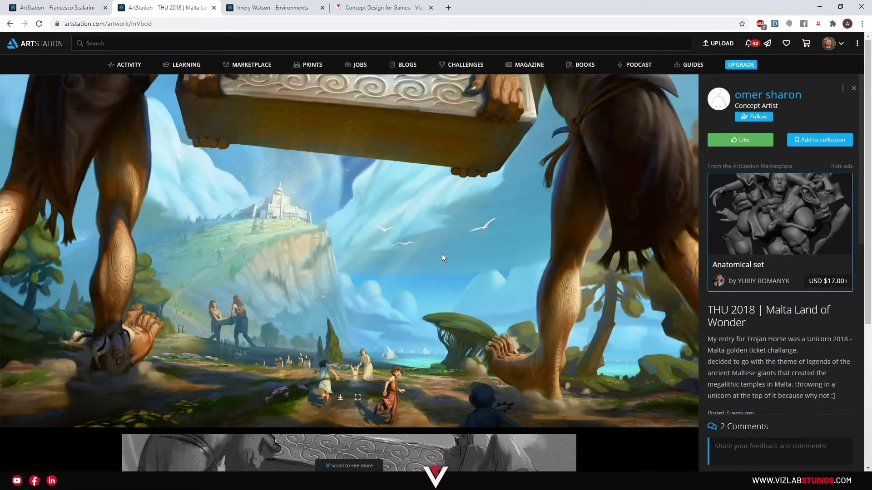
scroll(443, 254, "down", 4)
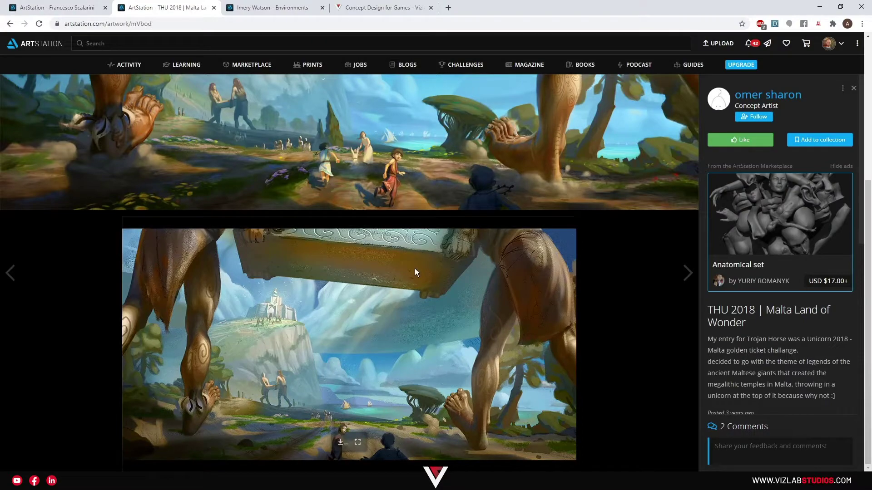
scroll(416, 272, "up", 4)
scroll(418, 271, "up", 1)
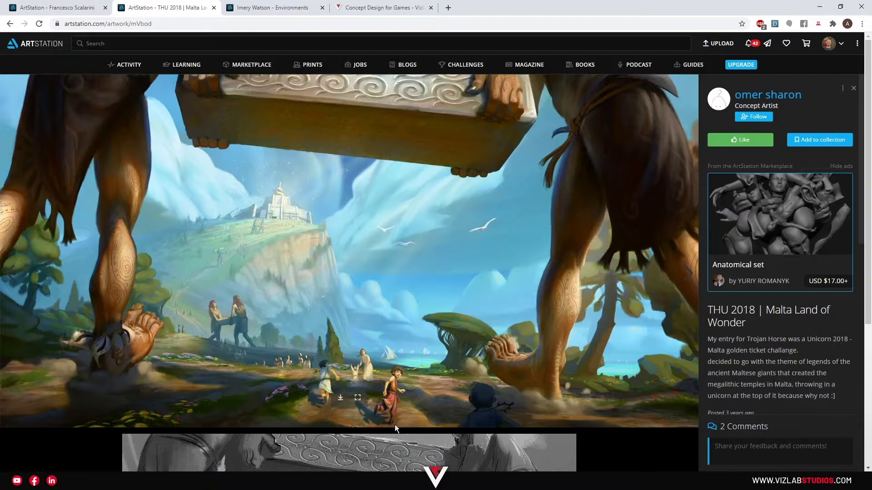
Copy the Malta painting from the browser and paste it onto the Photoshop whiteboard.
right_click(416, 286)
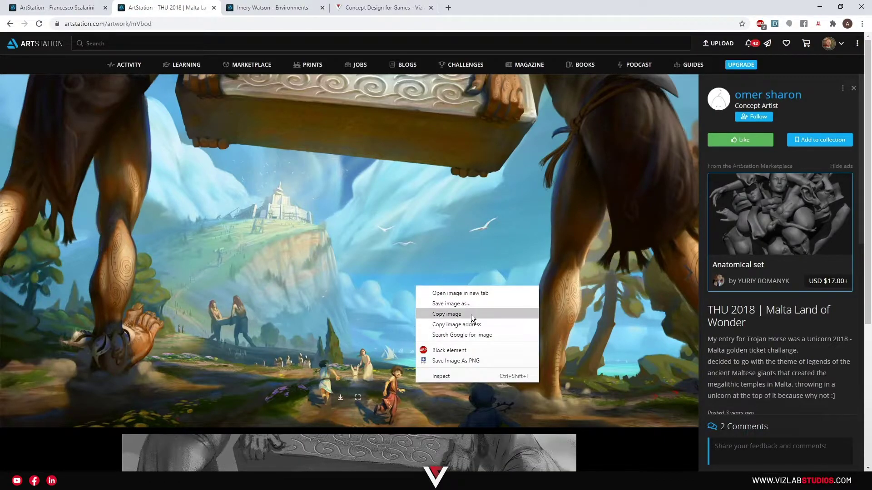
left_click(471, 315)
key("alt+Tab")
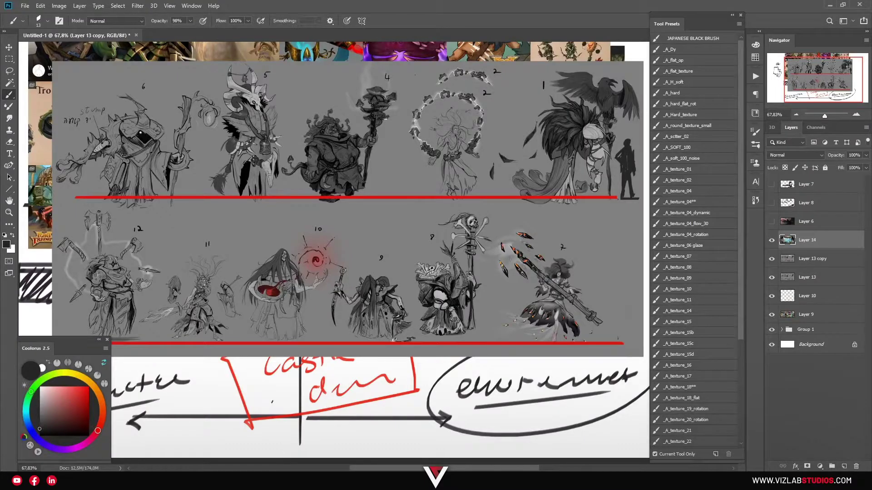
key("ctrl+v")
Zoom in and back out to frame the whole pasted Malta painting.
key("z")
scroll(439, 310, "up", 3)
left_click_drag(438, 311, 431, 273)
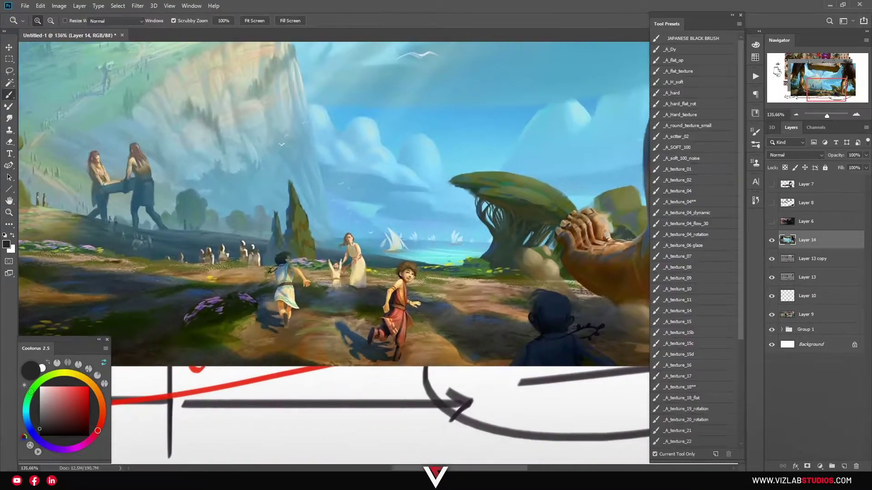
key("b")
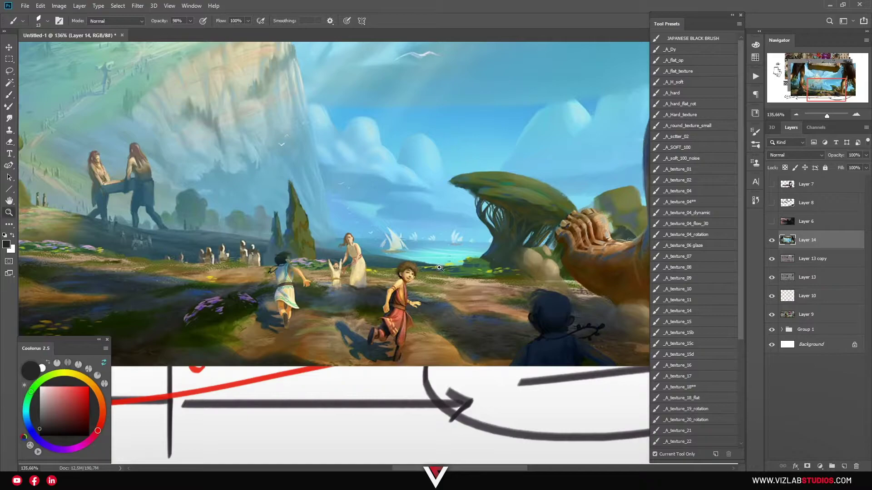
key("z")
scroll(414, 293, "down", 3)
left_click_drag(423, 259, 442, 298)
key("b")
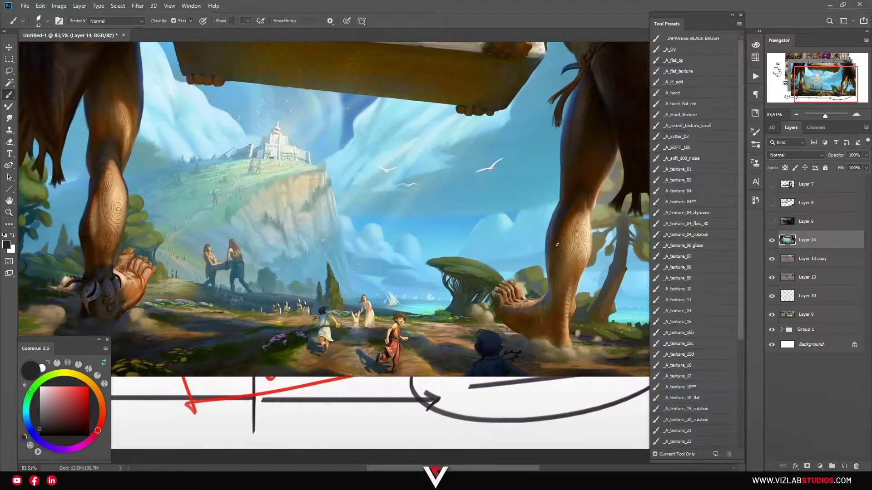
Add a new paintover layer and zoom in on the right giant's thigh.
key("ctrl+shift+n")
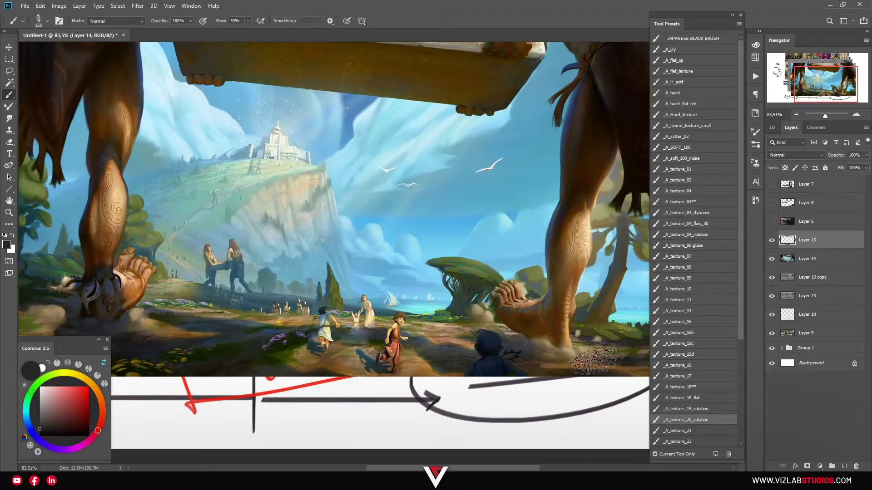
key("z")
scroll(477, 204, "up", 3)
mouse_move(518, 218)
left_mouse_down()
mouse_move(494, 162)
mouse_move(476, 147)
left_mouse_up()
key("b")
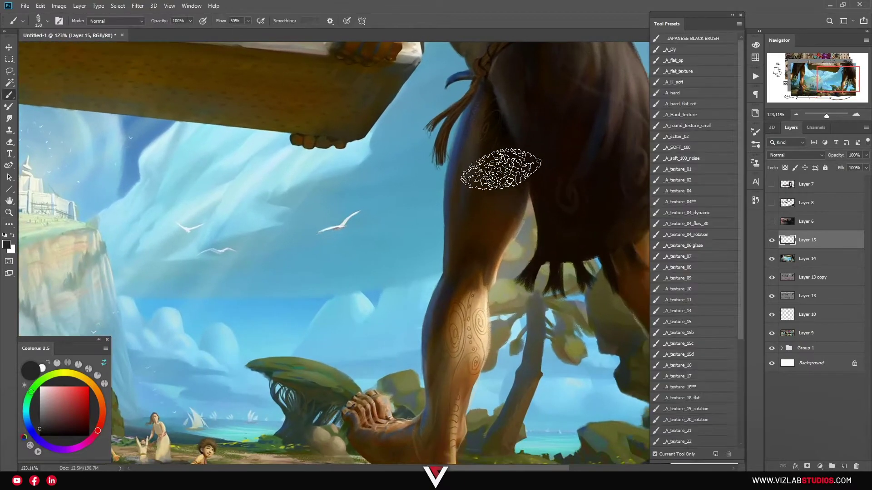
Paint faint strokes, then darker ones, down the right giant's thigh.
left_click(475, 151, "alt")
left_click_drag(486, 99, 467, 198)
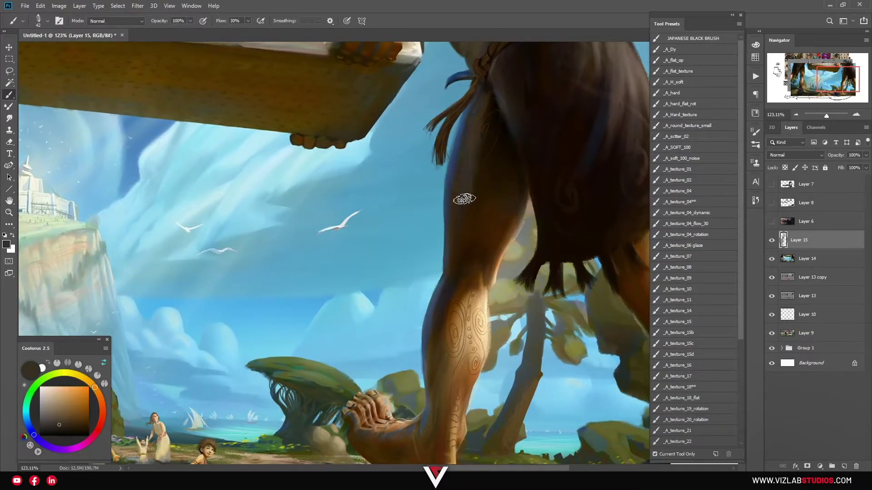
left_click_drag(484, 88, 467, 225)
left_click(496, 156, "alt")
mouse_move(497, 136)
left_mouse_down()
mouse_move(474, 195)
mouse_move(468, 245)
left_mouse_up()
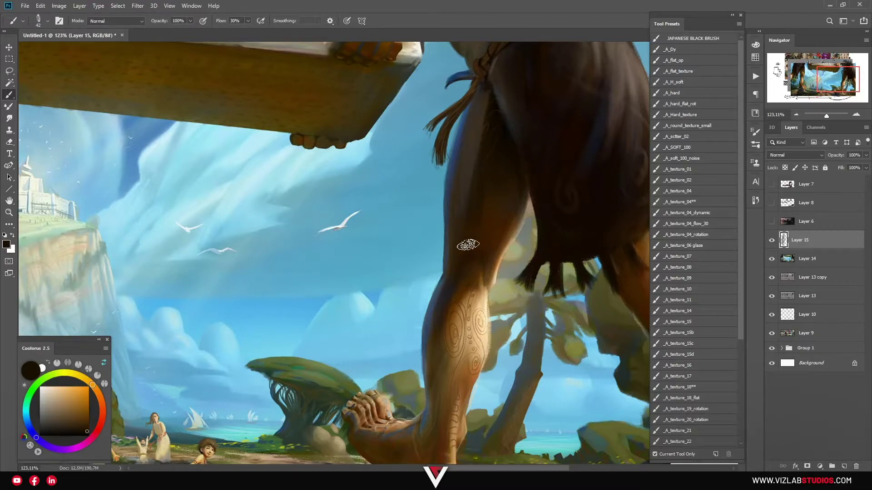
mouse_move(485, 183)
left_mouse_down()
mouse_move(495, 111)
mouse_move(474, 245)
left_mouse_up()
key("space")
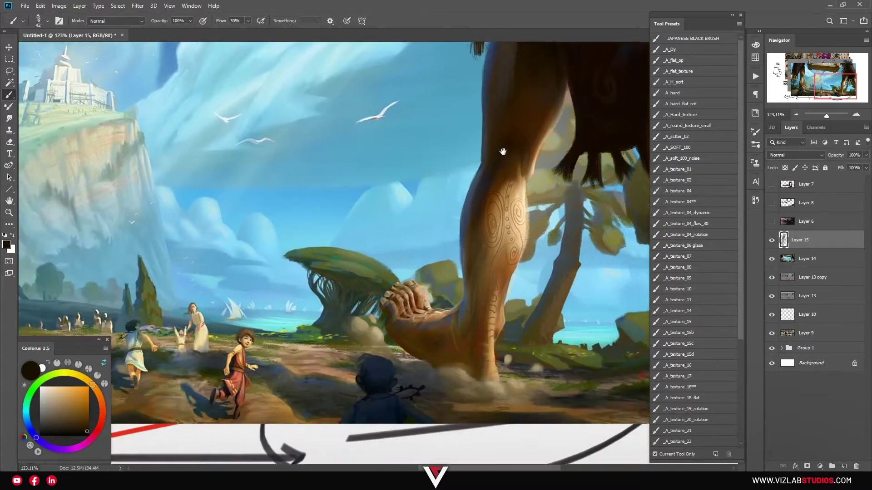
Frame the running boy and paint his face and neck in sampled tan tones.
left_click_drag(476, 409, 553, 164)
scroll(367, 204, "up", 5)
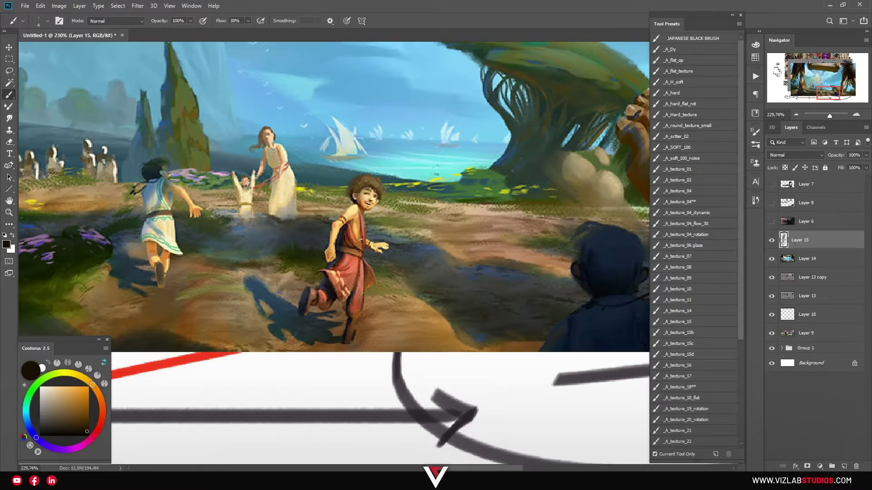
scroll(361, 191, "down", 6)
left_click_drag(306, 170, 307, 218)
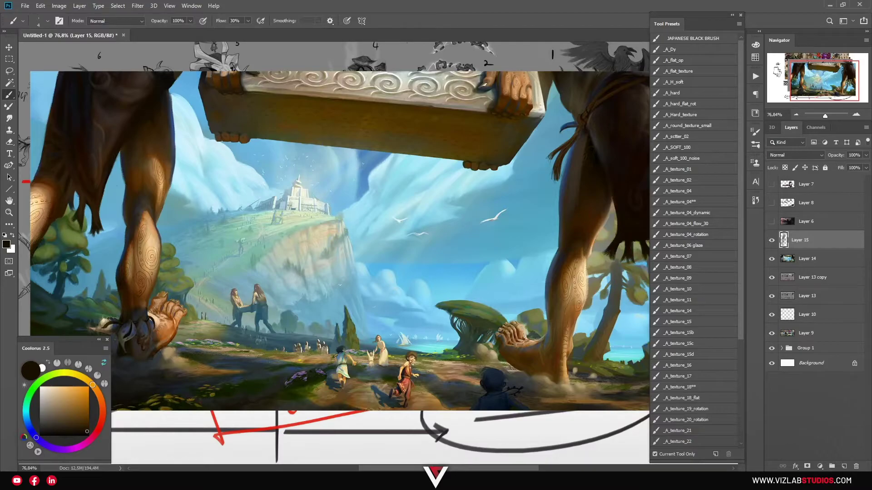
scroll(408, 368, "up", 6)
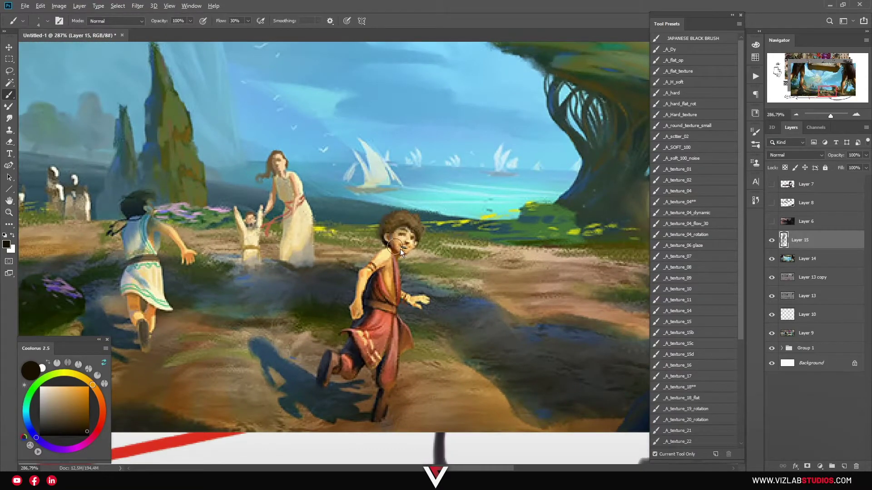
left_click_drag(399, 247, 406, 234)
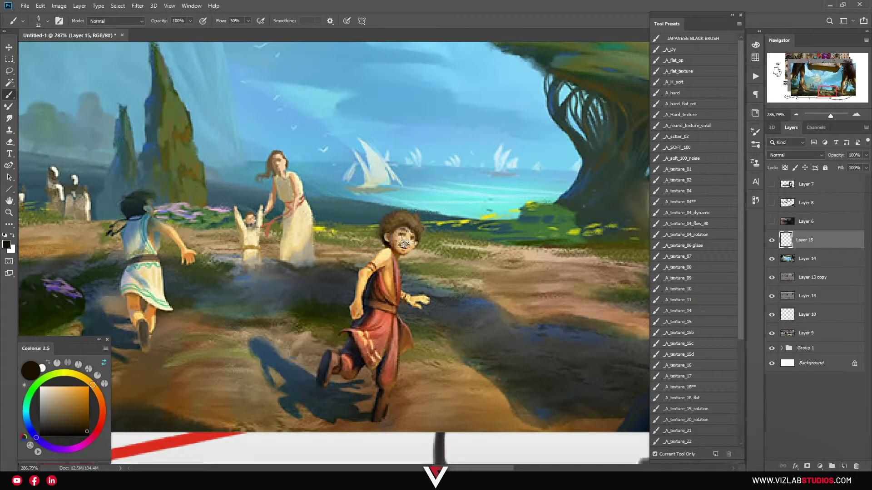
left_click(401, 235, "alt")
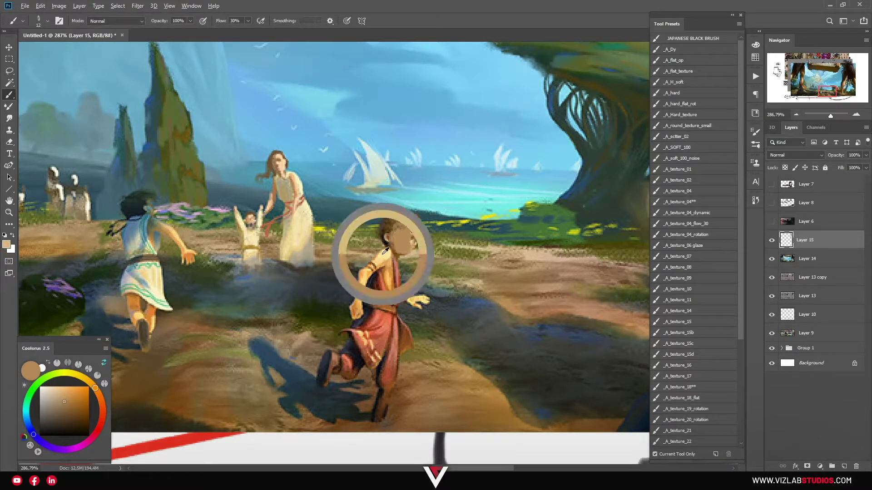
left_click_drag(407, 245, 398, 235)
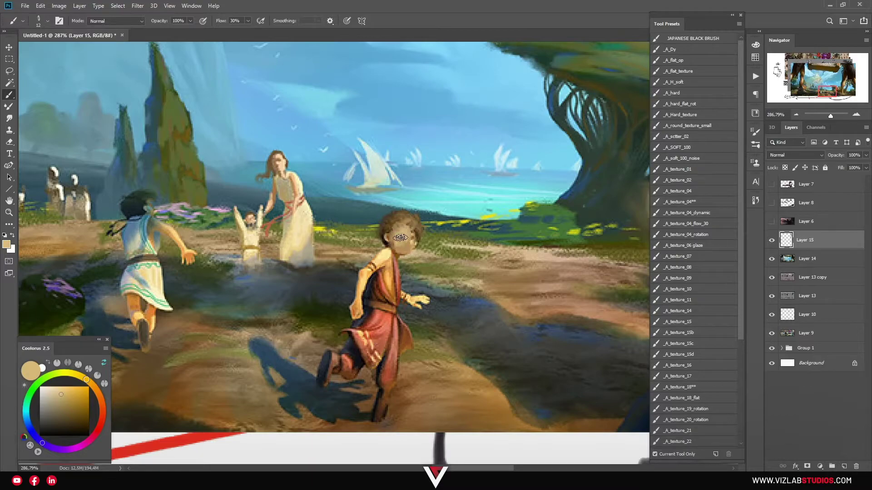
mouse_move(402, 249)
left_mouse_down()
mouse_move(402, 258)
mouse_move(412, 230)
mouse_move(403, 258)
mouse_move(413, 232)
mouse_move(402, 228)
mouse_move(400, 250)
mouse_move(404, 234)
mouse_move(390, 220)
mouse_move(386, 322)
mouse_move(397, 273)
left_mouse_up()
left_click(386, 274, "alt")
scroll(401, 224, "down", 5)
scroll(385, 321, "down", 2)
Pick bright red and draw a four-panel rectangle grid in the sky.
key("b")
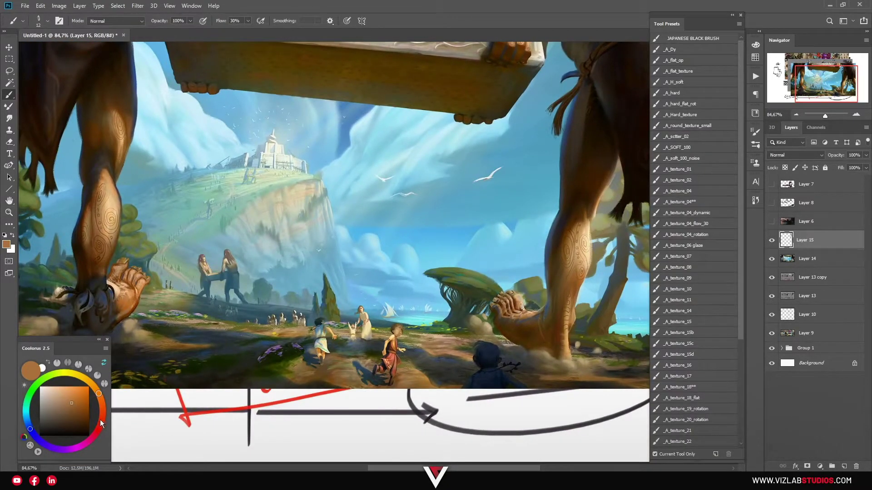
left_click(83, 389)
right_click(476, 198)
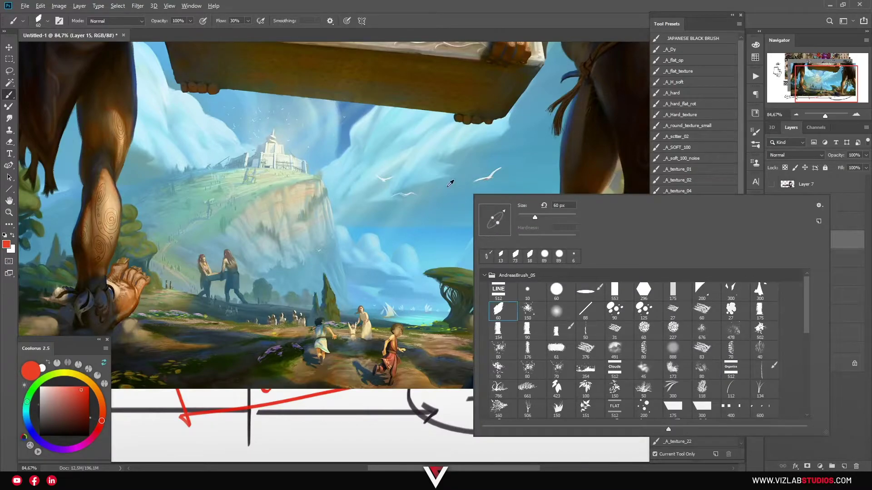
left_click(408, 196)
mouse_move(401, 157)
left_mouse_down()
mouse_move(400, 239)
mouse_move(461, 237)
mouse_move(460, 158)
mouse_move(402, 161)
mouse_move(429, 244)
left_mouse_up()
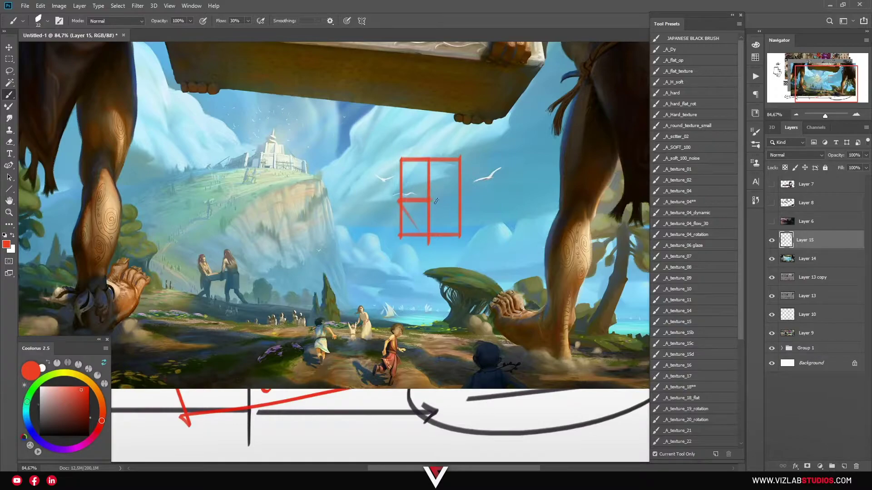
mouse_move(399, 199)
left_mouse_down()
mouse_move(464, 203)
mouse_move(401, 198)
left_mouse_up()
Undo stray red strokes and outline a second square right of the grid.
mouse_move(476, 161)
left_mouse_down()
mouse_move(477, 207)
mouse_move(522, 205)
left_mouse_up()
key("ctrl+z")
key("ctrl+z")
mouse_move(477, 160)
left_mouse_down()
mouse_move(477, 198)
mouse_move(520, 196)
mouse_move(518, 162)
mouse_move(479, 158)
left_mouse_up()
key("ctrl+z")
key("ctrl+z")
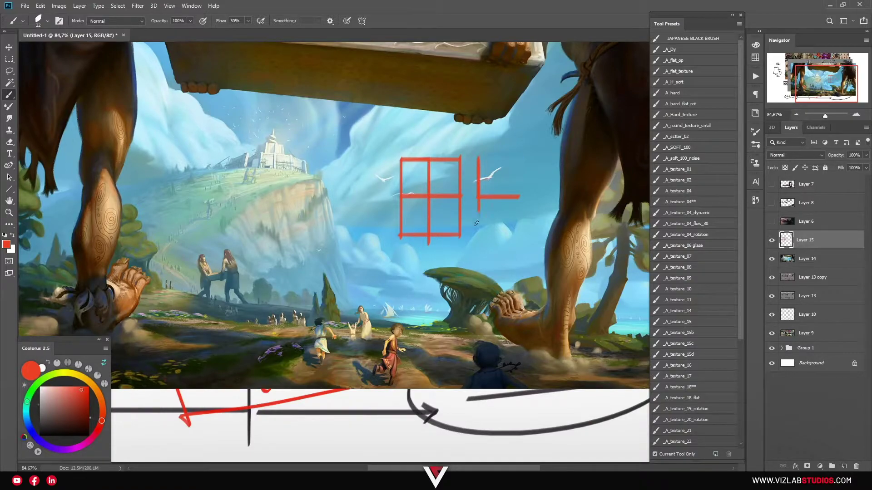
mouse_move(478, 195)
left_mouse_down()
mouse_move(478, 235)
mouse_move(540, 235)
mouse_move(540, 161)
mouse_move(482, 158)
mouse_move(504, 220)
mouse_move(545, 196)
left_mouse_up()
Fill the second square with a dense grid of red lines.
left_click_drag(491, 157, 491, 233)
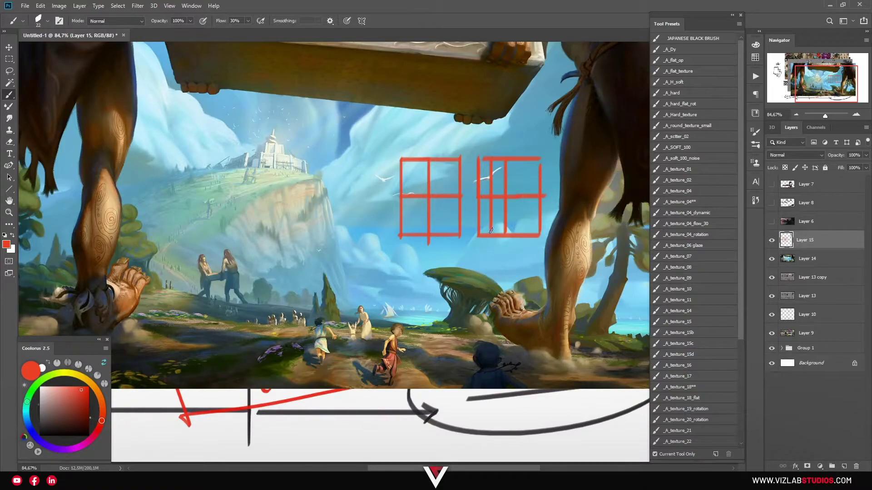
mouse_move(522, 159)
left_mouse_down()
mouse_move(524, 233)
mouse_move(541, 215)
left_mouse_up()
mouse_move(541, 178)
left_mouse_down()
mouse_move(476, 178)
mouse_move(498, 239)
left_mouse_up()
left_click_drag(483, 159, 485, 237)
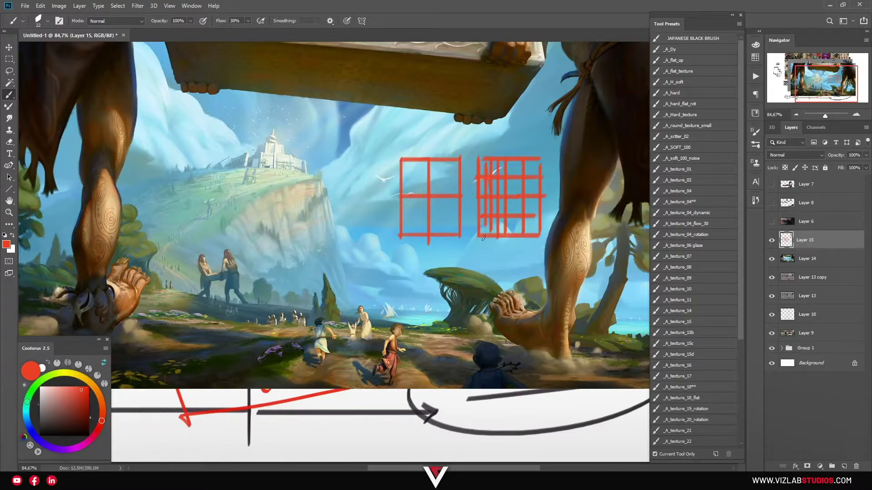
left_click_drag(516, 160, 517, 235)
mouse_move(532, 162)
left_mouse_down()
mouse_move(534, 236)
mouse_move(477, 225)
left_mouse_up()
left_click_drag(543, 208, 478, 208)
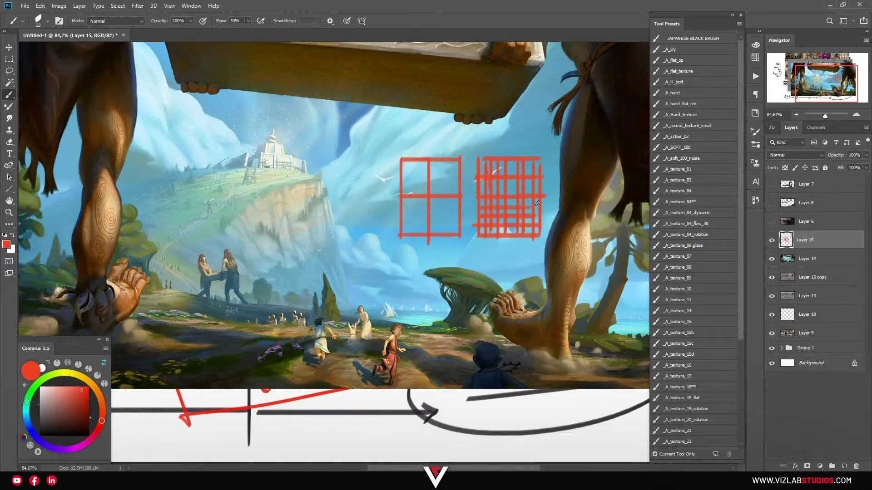
mouse_move(543, 188)
left_mouse_down()
mouse_move(477, 188)
mouse_move(531, 165)
left_mouse_up()
Draw red arrows to the boy and lifted slab, plus a long line leftward.
left_click_drag(504, 239, 399, 345)
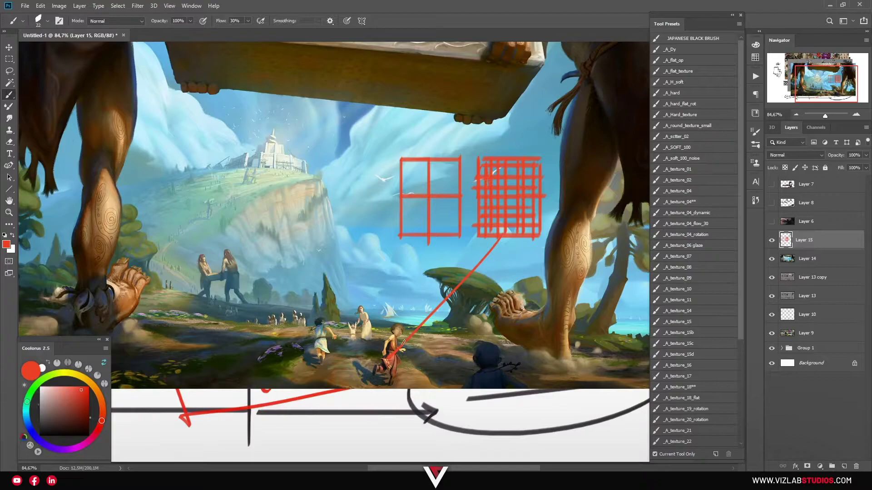
key("ctrl+z")
left_click_drag(501, 235, 417, 328)
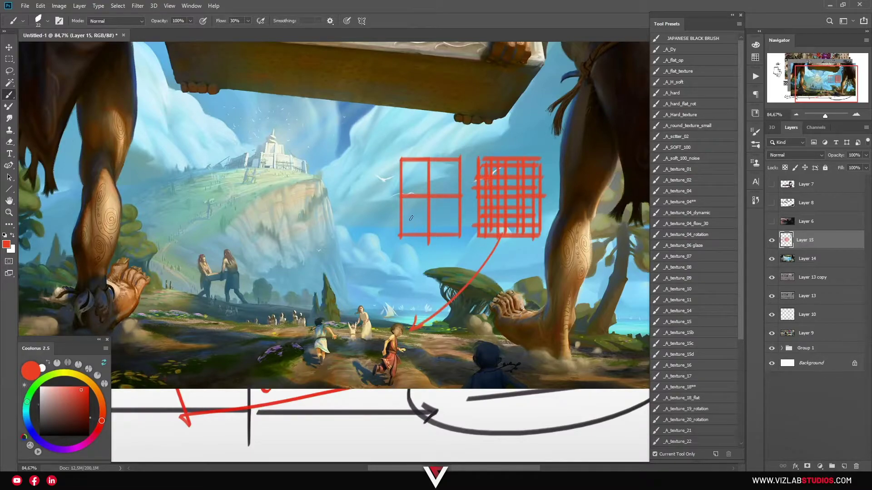
left_click_drag(412, 180, 373, 87)
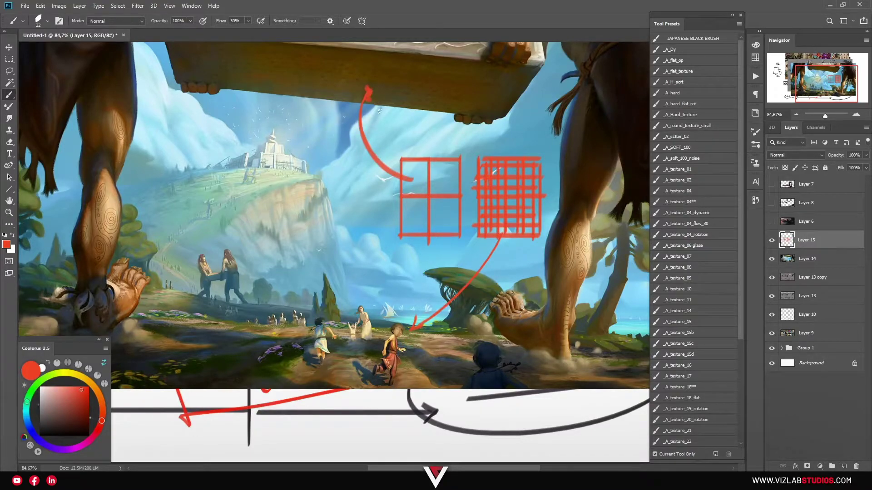
left_click_drag(408, 184, 129, 157)
Use the rotating texture brush to dab sampled brown and tan strokes beside the boy.
left_click_drag(272, 205, 325, 182)
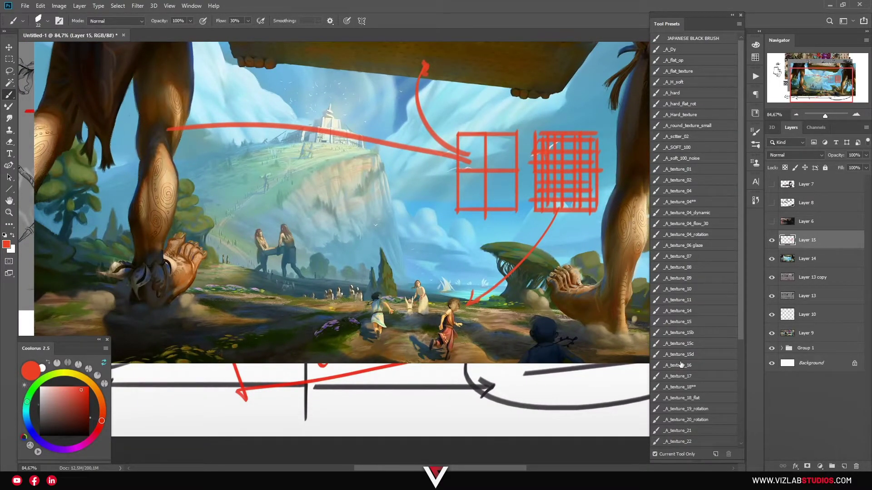
left_click(689, 420)
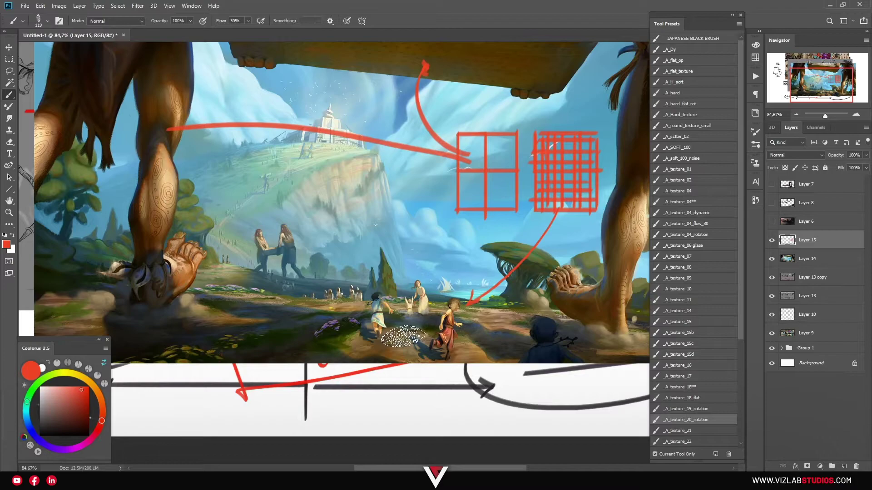
left_click(387, 345, "alt")
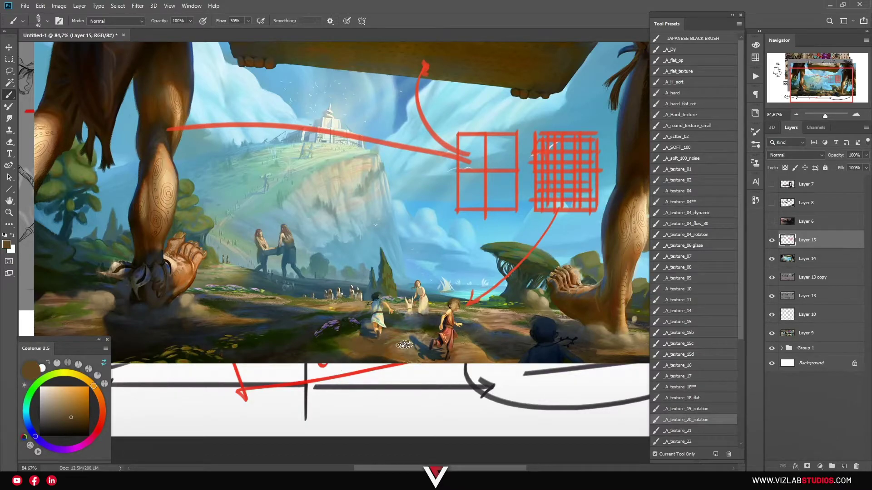
left_click(361, 343, "alt")
left_click_drag(361, 347, 405, 356)
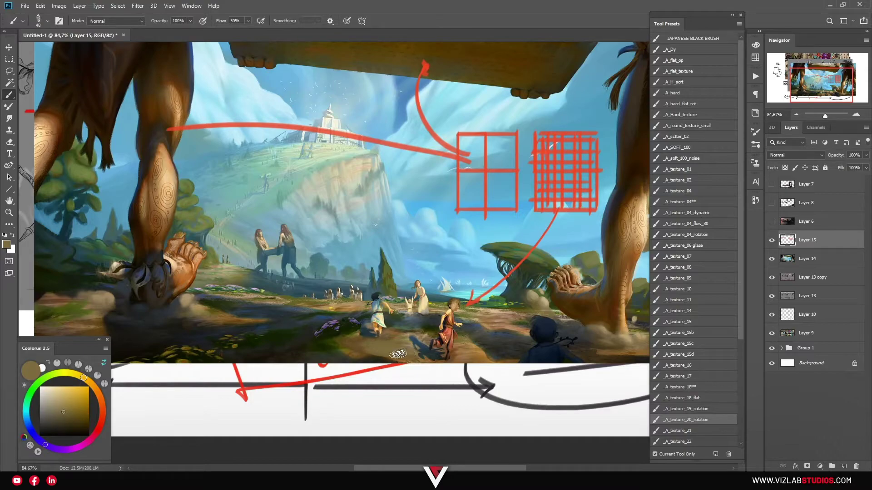
left_click(341, 336, "alt")
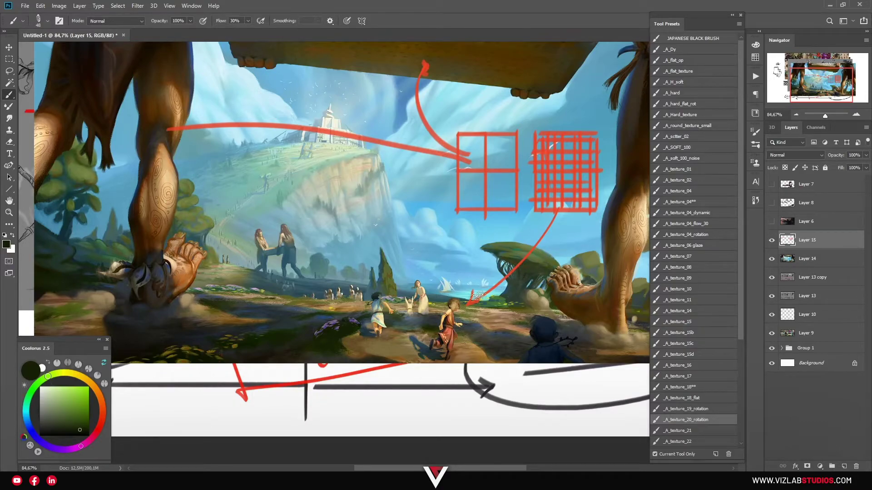
scroll(488, 273, "up", 2)
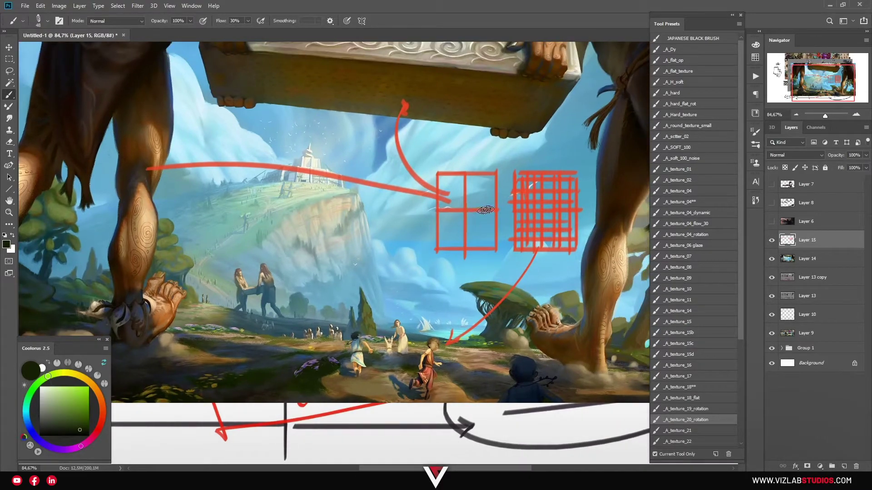
Zoom in on the left giant's leg and sample its light skin tone.
key("z")
left_click_drag(409, 259, 264, 220)
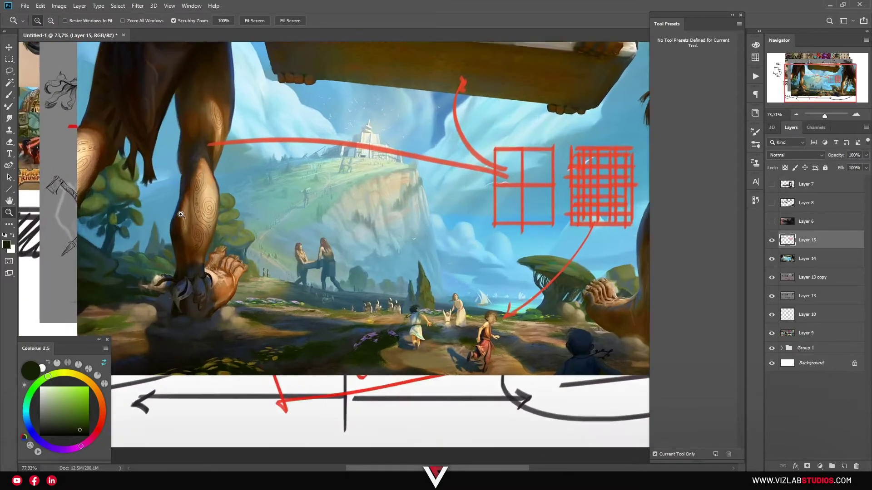
left_click_drag(204, 222, 286, 223)
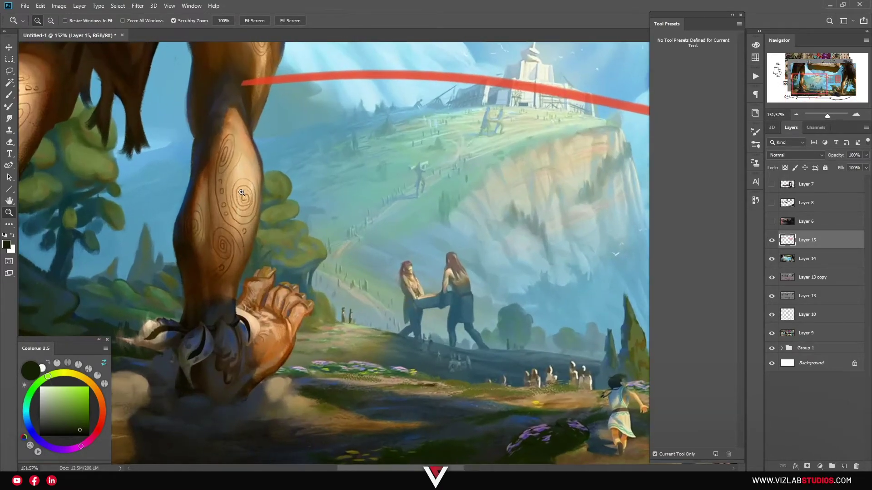
key("b")
left_click_drag(235, 130, 269, 156)
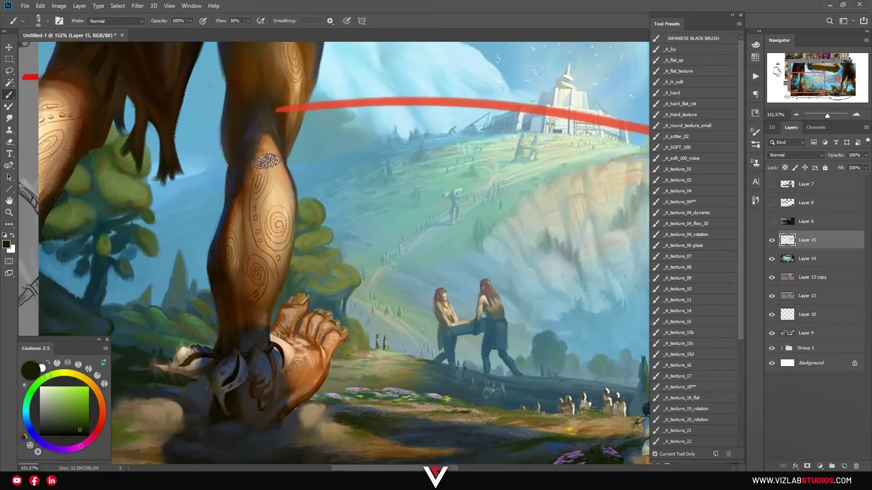
left_click(277, 194, "alt")
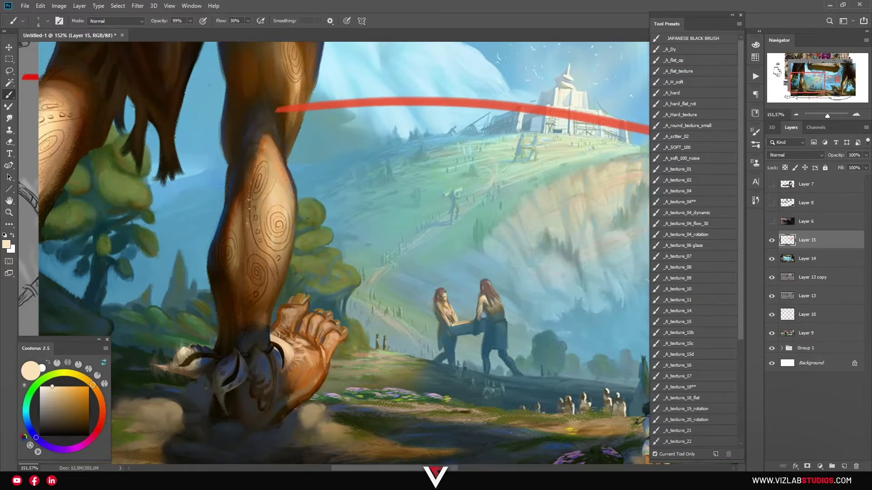
scroll(308, 219, "down", 5)
left_click_drag(361, 229, 293, 242)
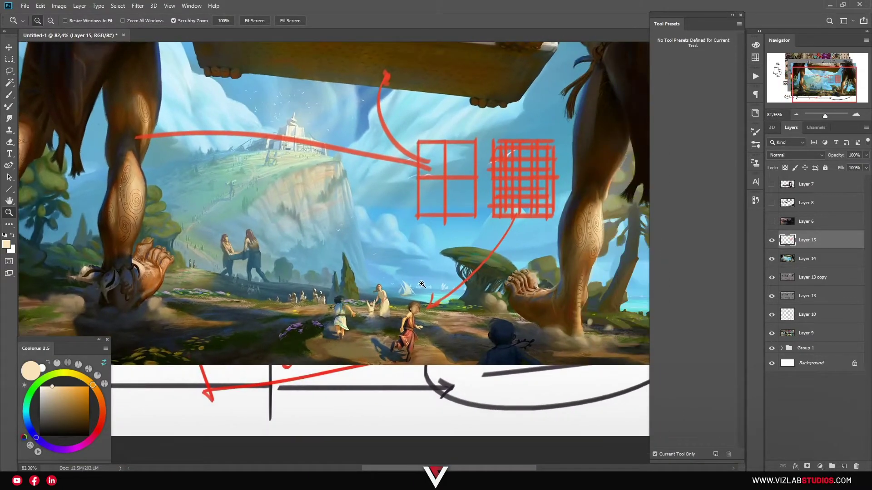
scroll(442, 290, "up", 3)
scroll(439, 293, "down", 3)
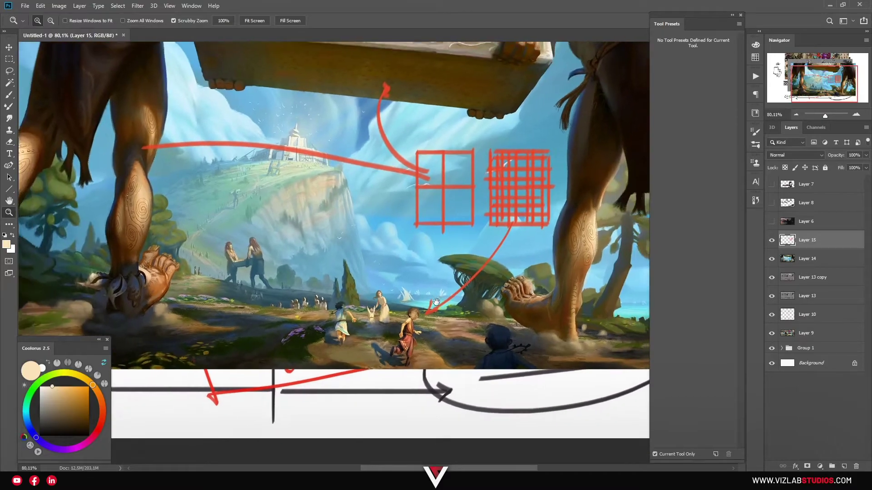
left_click_drag(436, 302, 429, 310)
scroll(429, 310, "down", 3)
key("b")
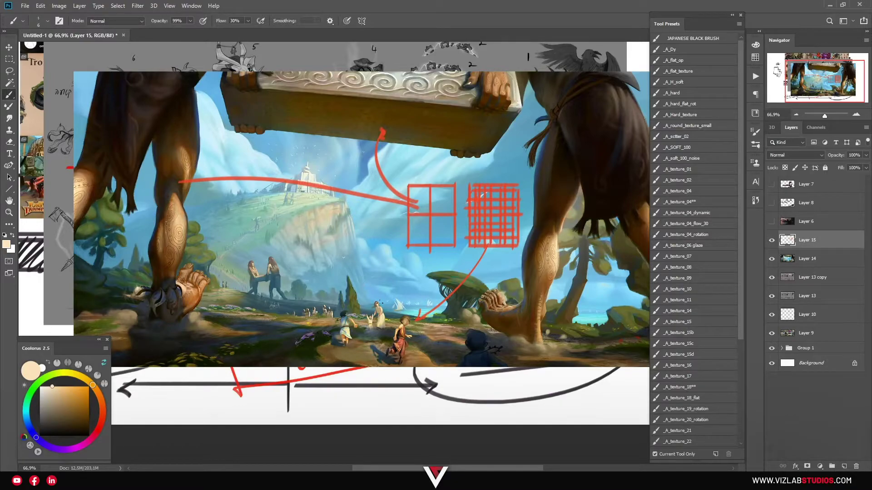
key("z")
left_click_drag(261, 185, 277, 176)
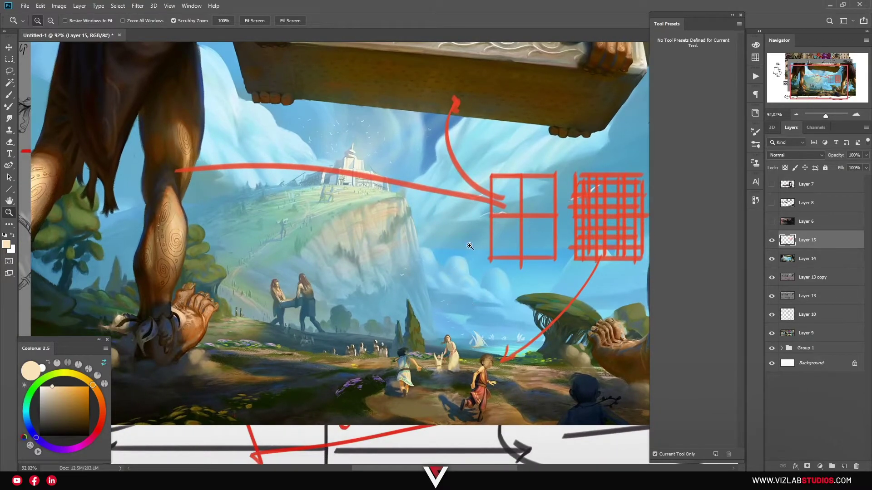
left_click_drag(572, 175, 533, 156)
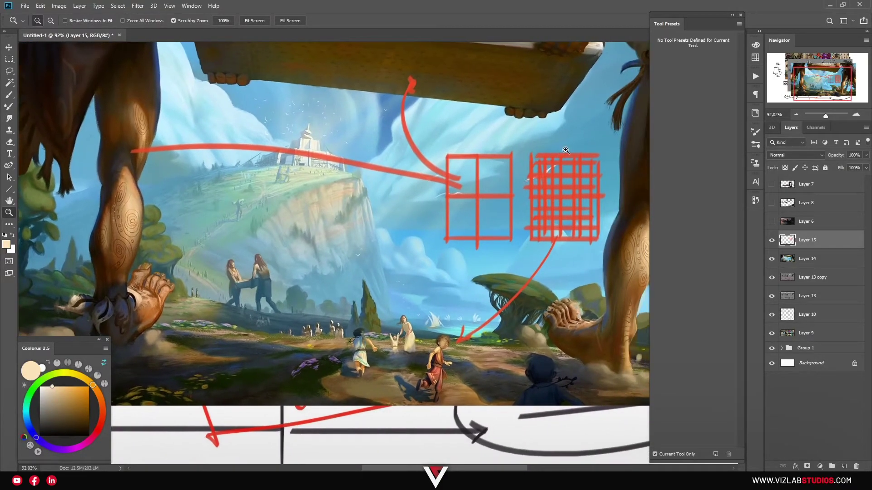
left_click_drag(422, 222, 445, 204)
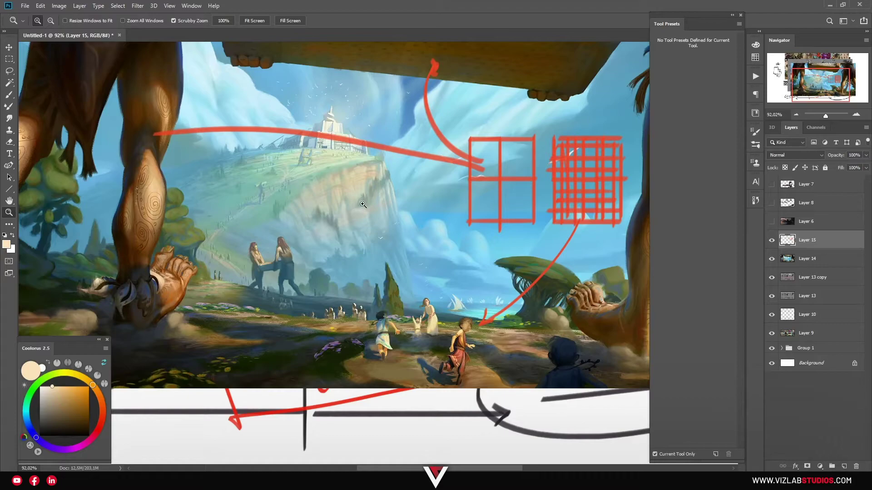
left_click_drag(319, 227, 361, 224)
key("b")
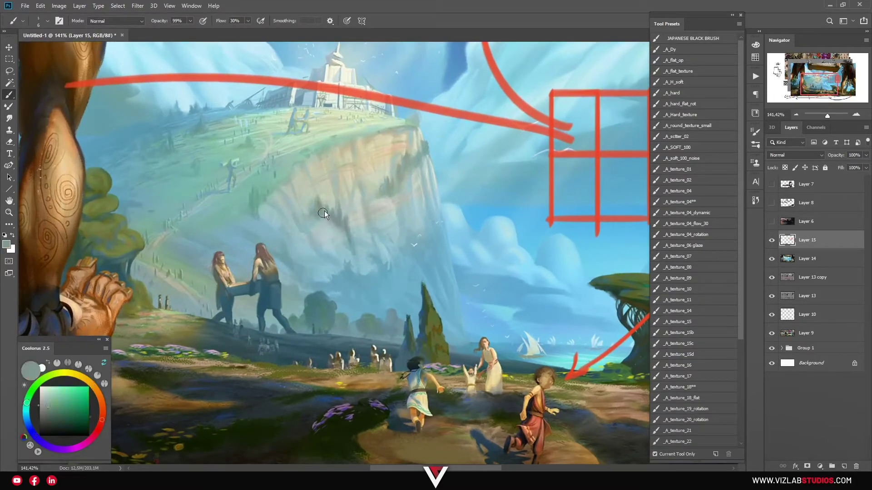
Enlarge the brush, choose a green teal, and dab small dark marks on the cliff.
key("bracketright")
key("bracketright")
key("bracketright")
left_click(325, 229, "alt")
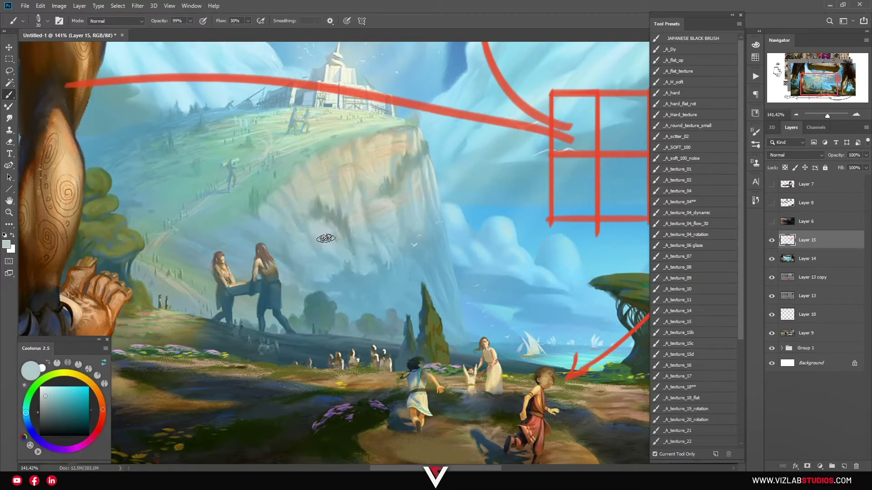
left_click(322, 303, "alt")
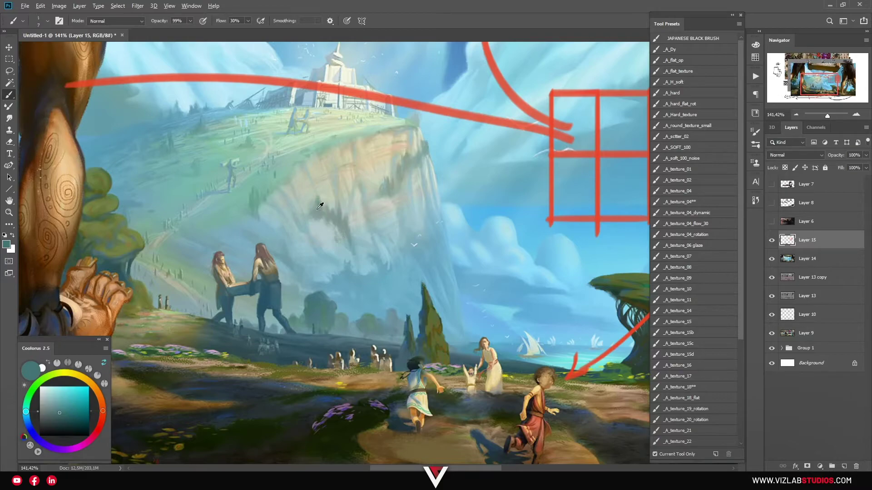
left_click(53, 412)
mouse_move(336, 214)
left_mouse_down()
mouse_move(338, 207)
mouse_move(336, 216)
left_mouse_up()
left_click(339, 211, "alt")
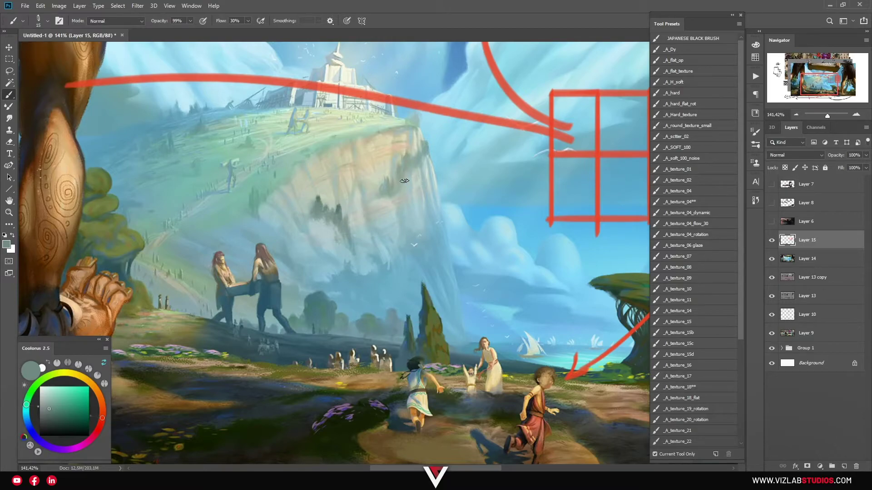
Zoom out on the Malta painting, then switch to the ArtStation browser window.
key("z")
scroll(402, 204, "down", 5)
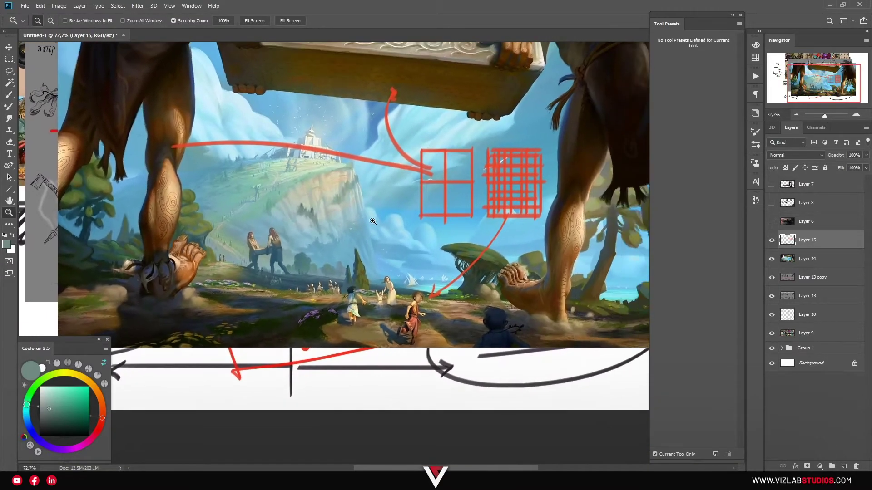
left_click_drag(402, 216, 373, 243)
key("b")
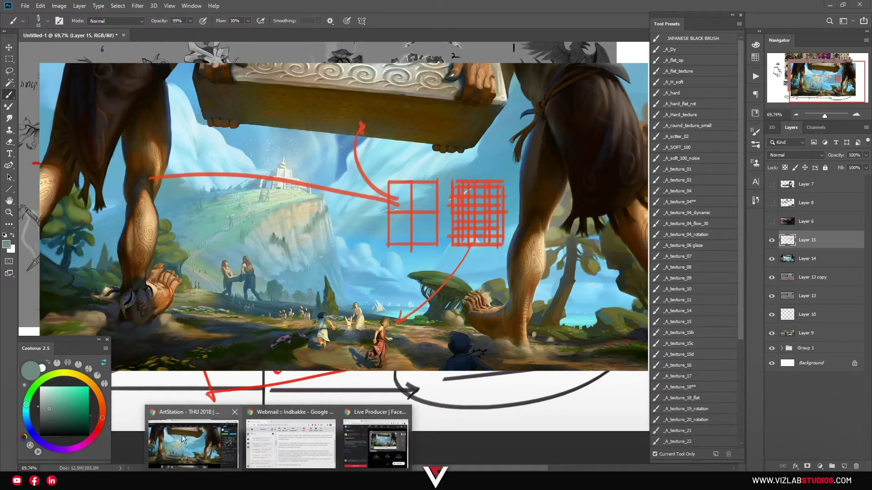
left_click(184, 440)
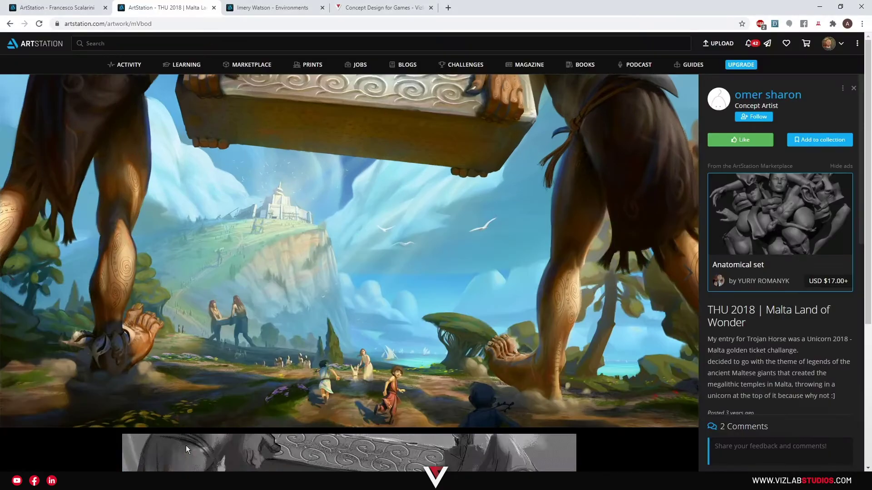
Open the artist's portfolio, view the Ultraling artwork, and return to the portfolio.
left_click(762, 97)
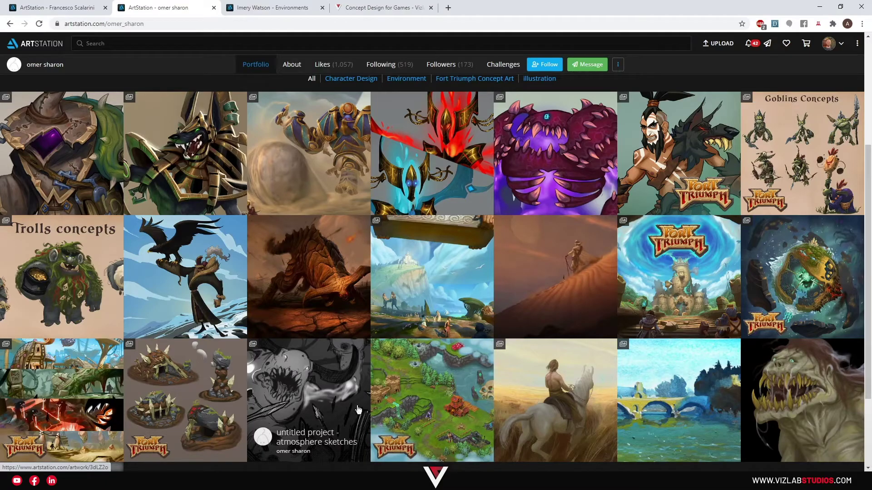
left_click(324, 276)
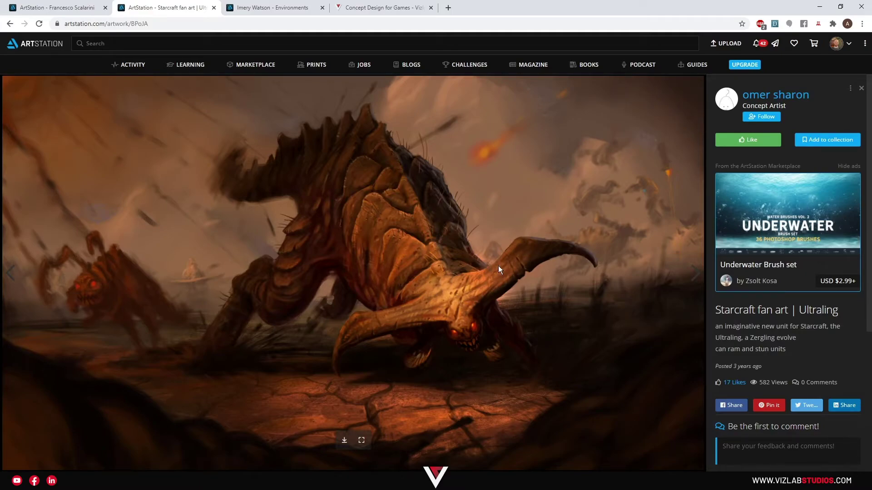
left_click(764, 95)
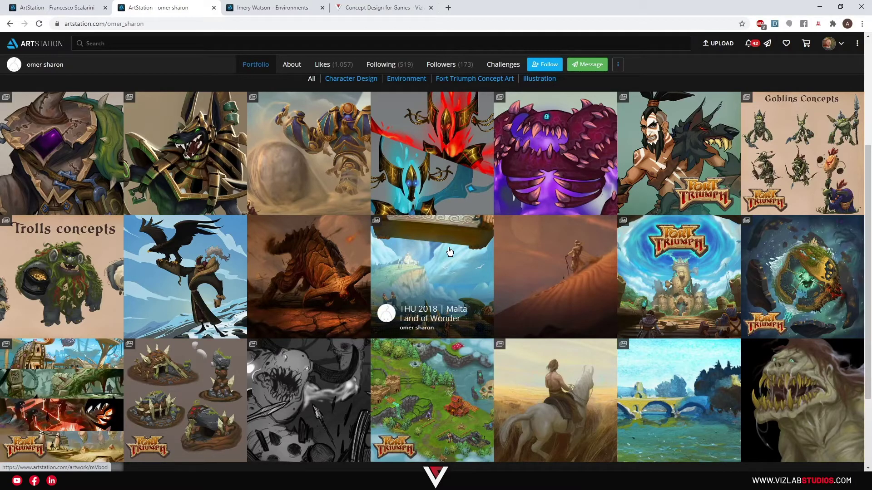
Open the Vizlab concept art gallery and view the Feudal Japan skull painting full size.
mouse_move(432, 276)
left_click(385, 8)
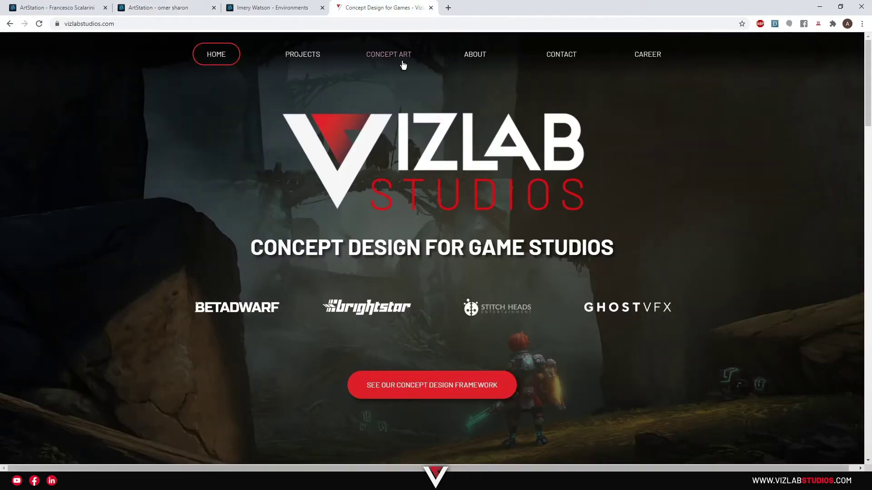
left_click(389, 55)
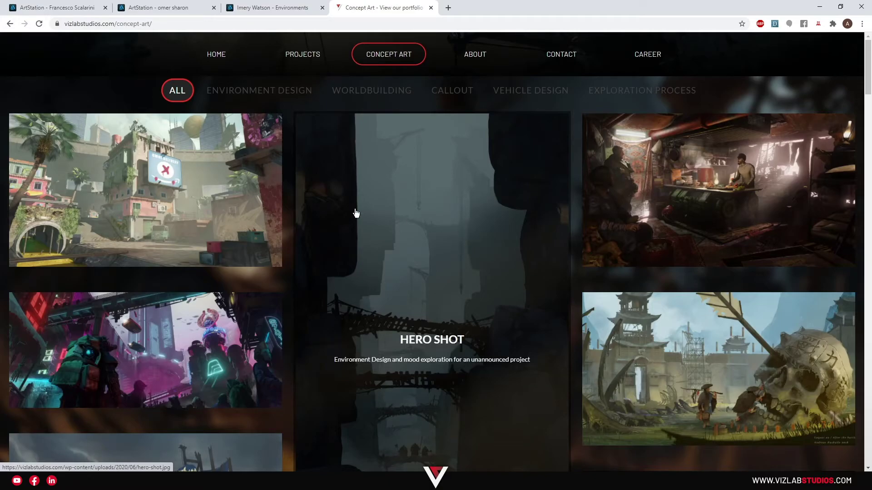
left_click(715, 368)
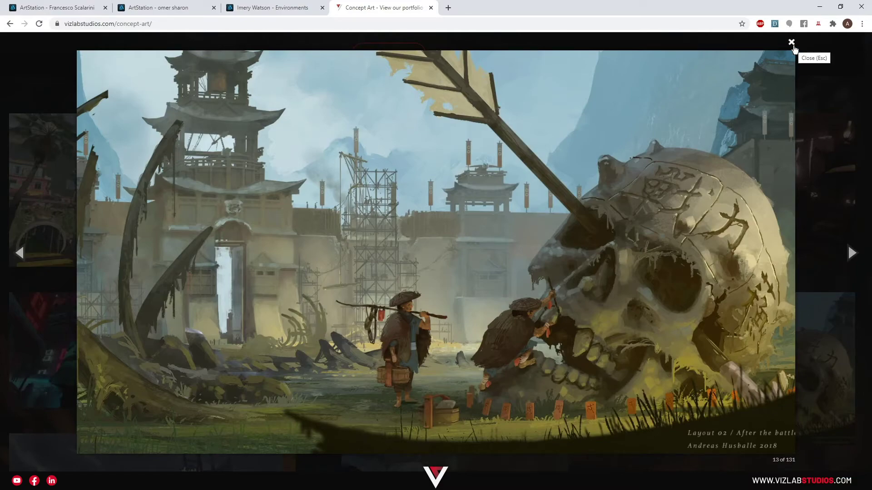
left_click(792, 45)
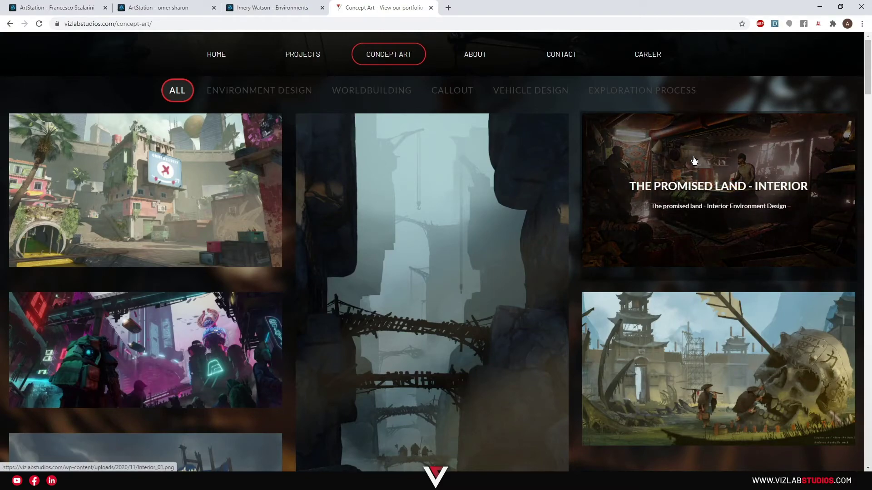
View The Promised Land - Interior, then the snowy exterior vehicle painting, full size.
left_click(704, 203)
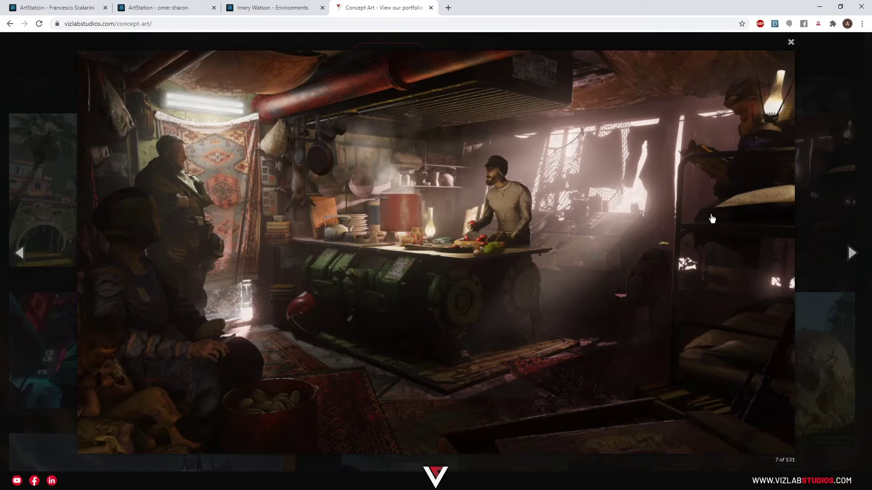
left_click(791, 42)
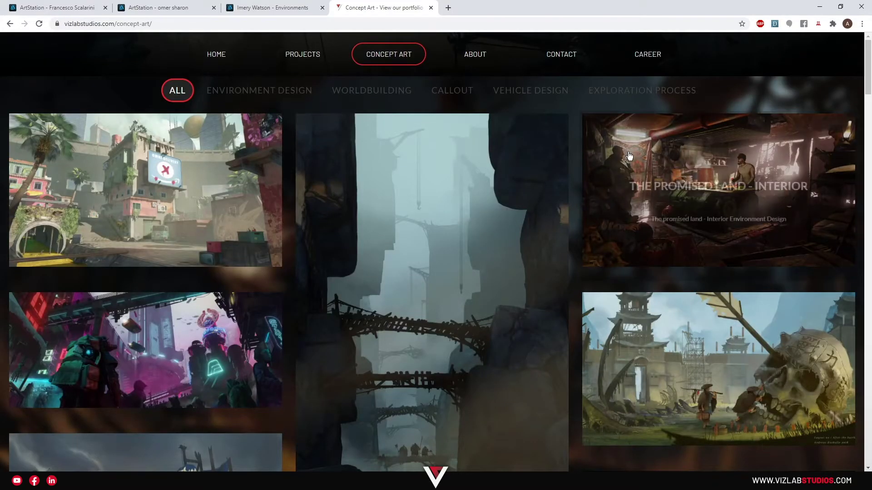
scroll(628, 156, "down", 5)
left_click(140, 340)
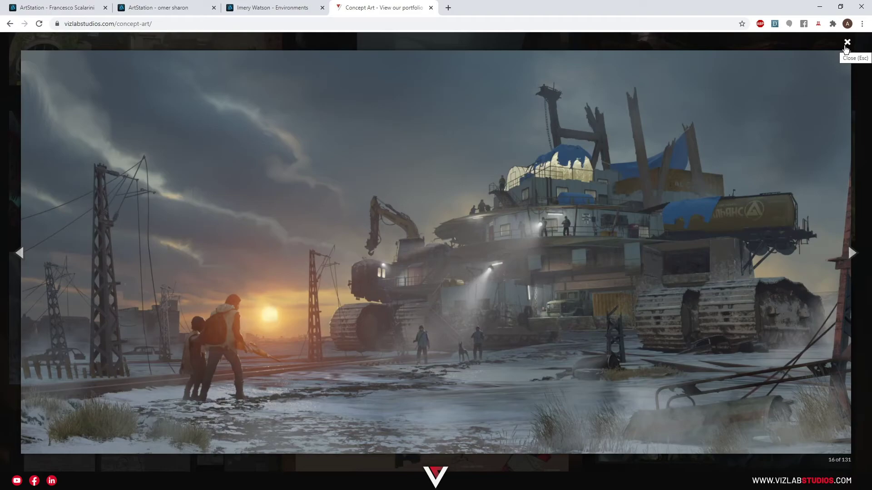
Close the snowy painting, then view and close the exploration and iteration process sheet.
left_click(847, 44)
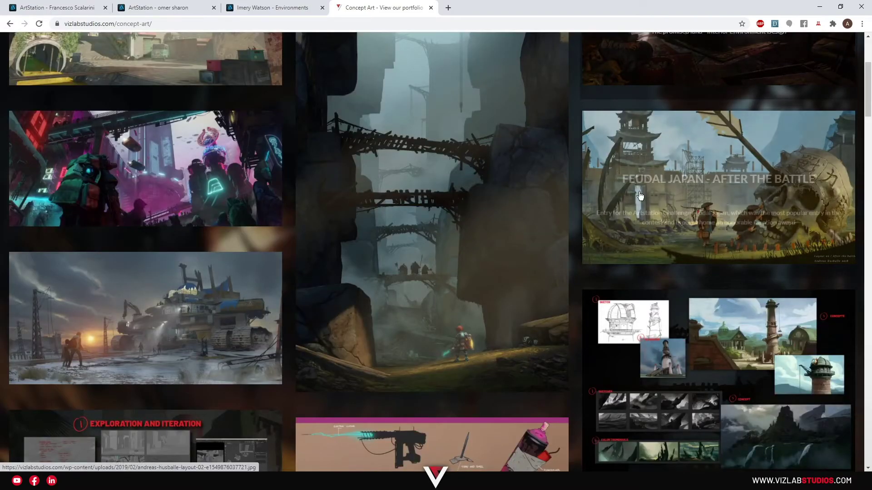
scroll(639, 226, "down", 5)
scroll(638, 226, "down", 3)
scroll(639, 226, "down", 2)
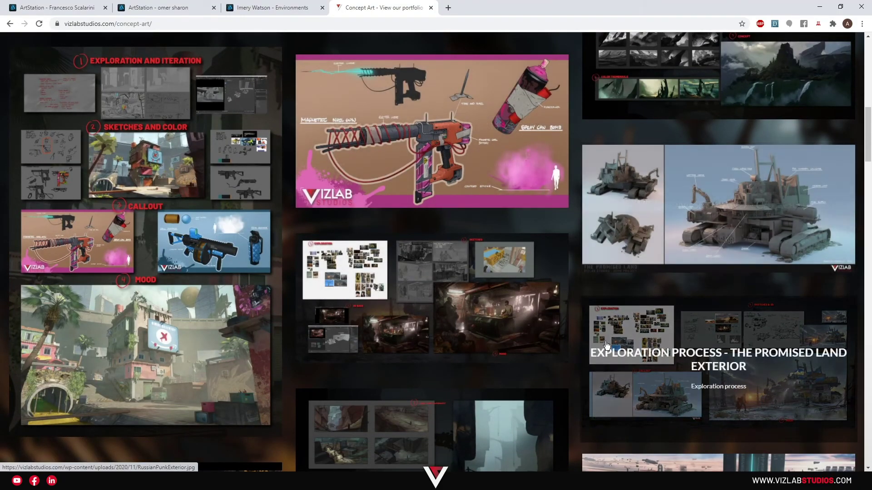
left_click(250, 212)
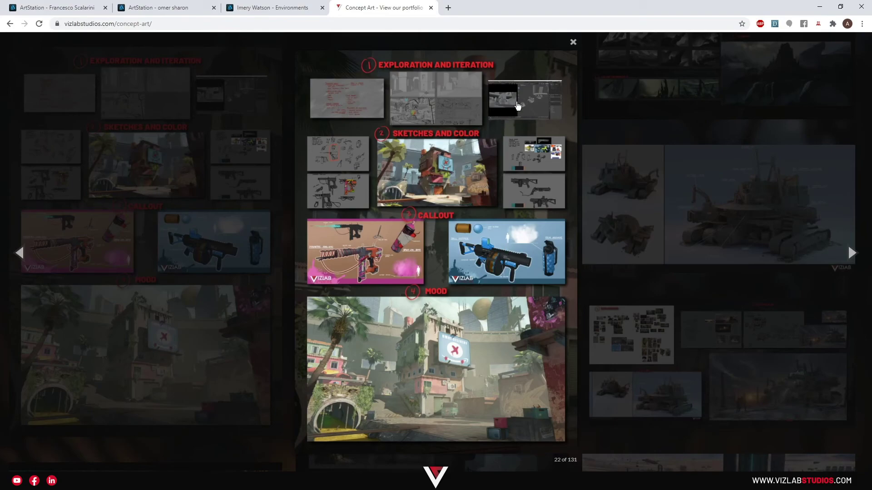
left_click(572, 43)
left_click(158, 8)
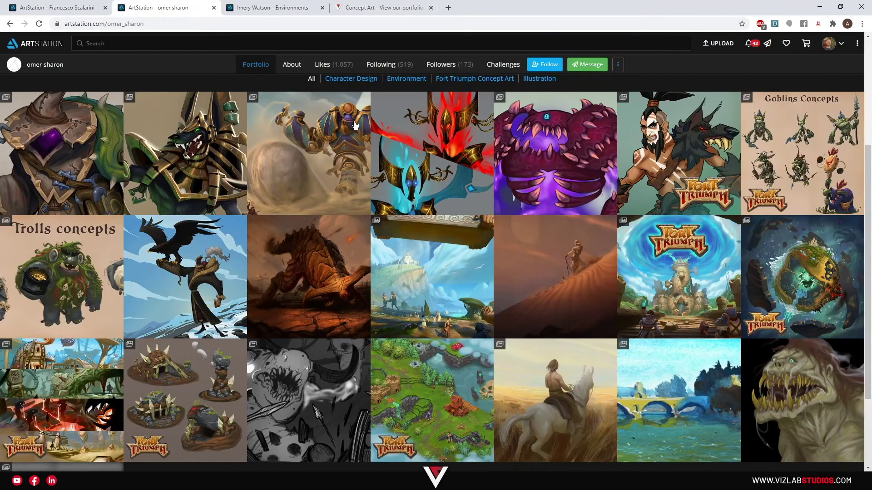